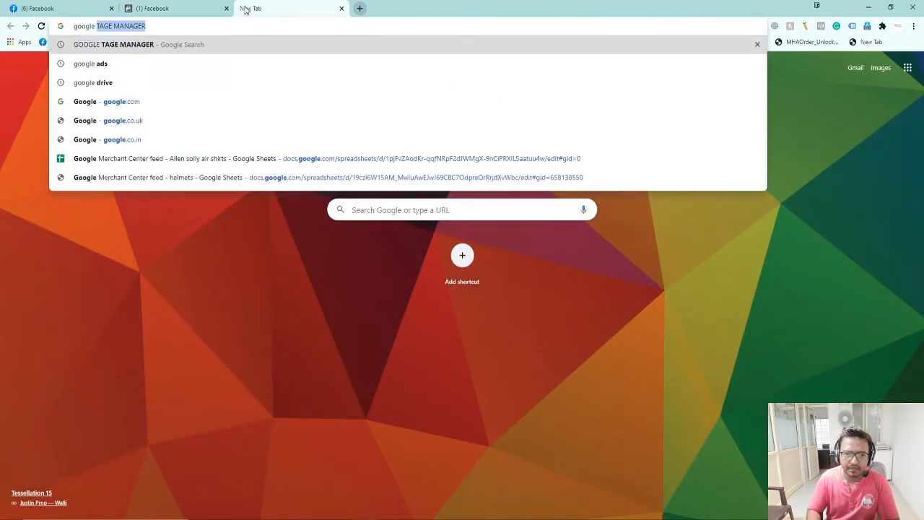
# - Search the web for Google Tag Manager and open its Google Marketing Platform page
pyautogui.press('Return')
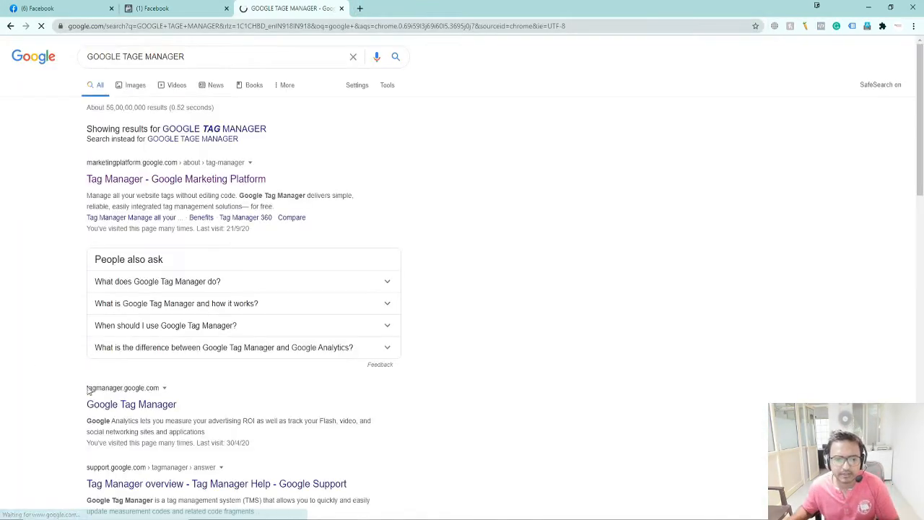
pyautogui.click(185, 181)
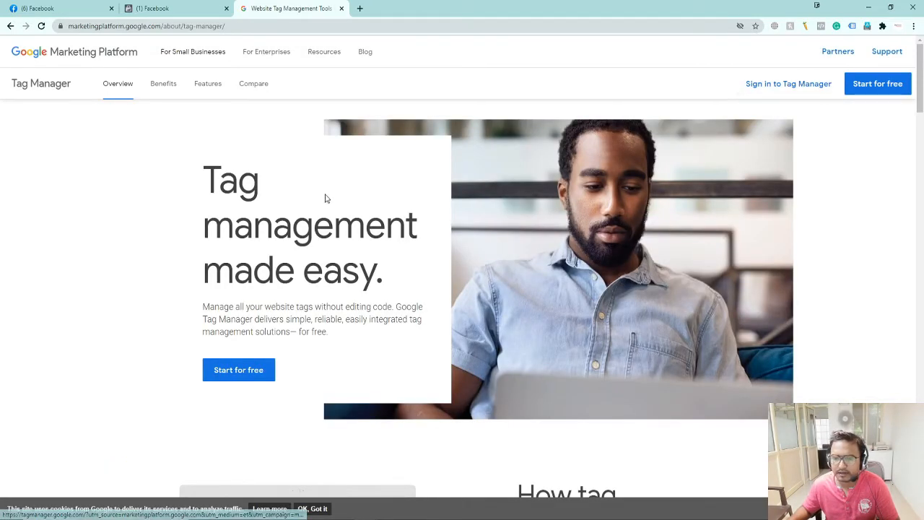
# - Load ingeniousacademy.in in a new tab, and open the Tag Manager sign-in from the Google Marketing Platform page
pyautogui.click(359, 9)
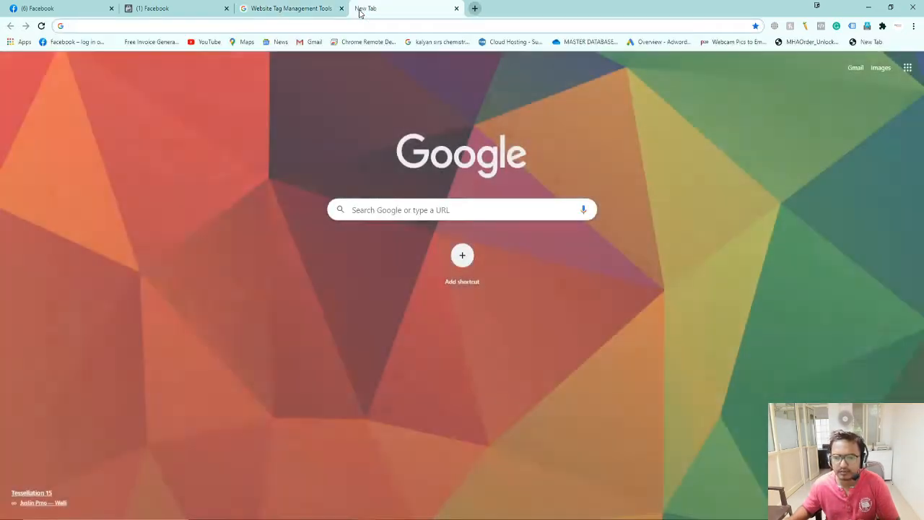
pyautogui.write('INGEniousacademy.in')
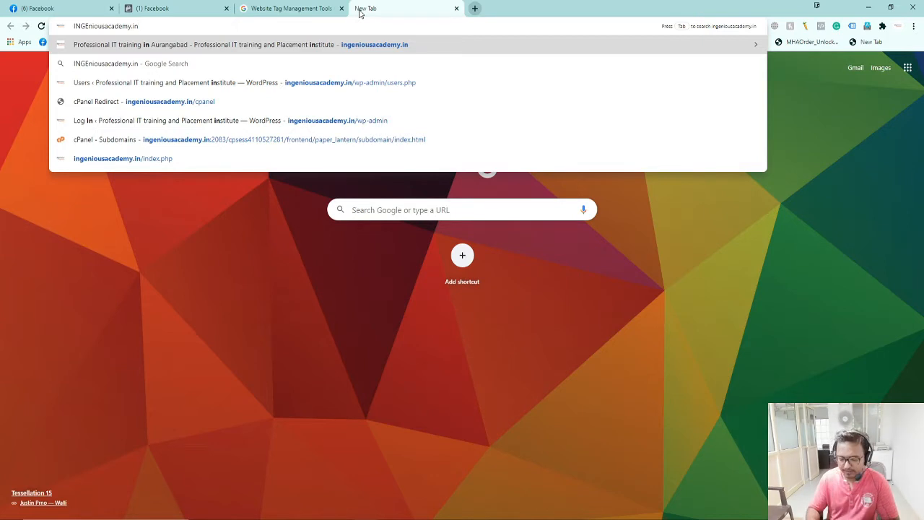
pyautogui.press('Return')
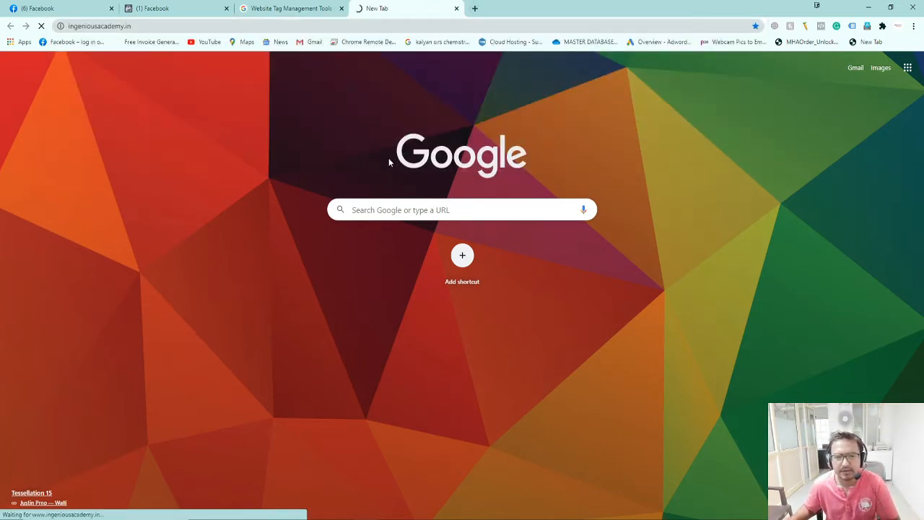
pyautogui.click(292, 9)
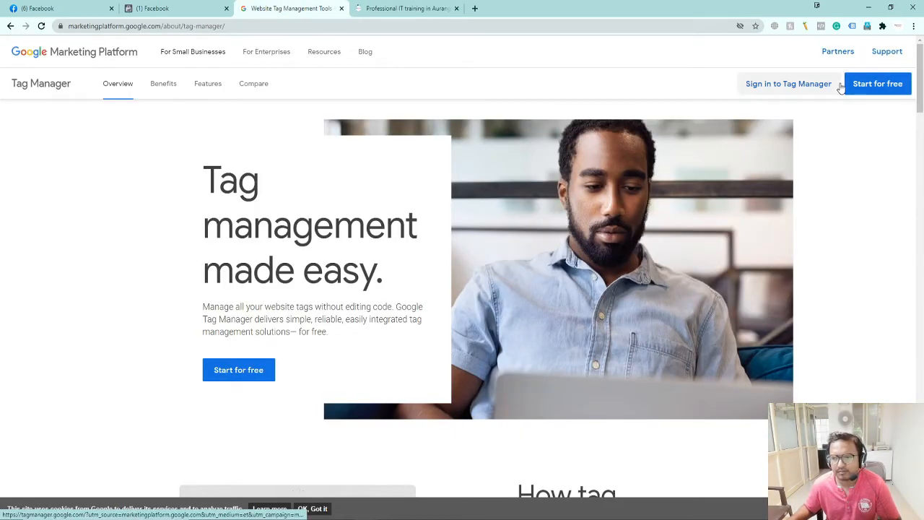
pyautogui.click(783, 87)
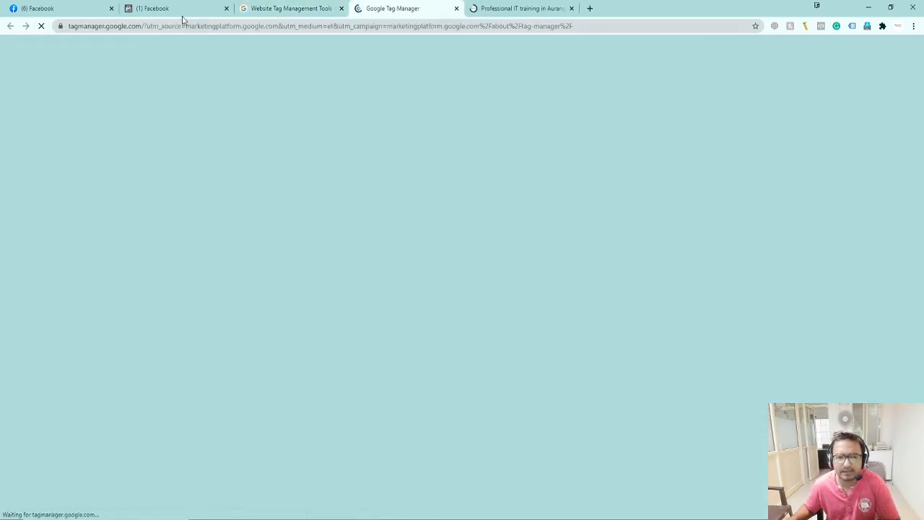
# - Switch to the Facebook Business tab and choose Events Manager from the business tools
pyautogui.click(171, 10)
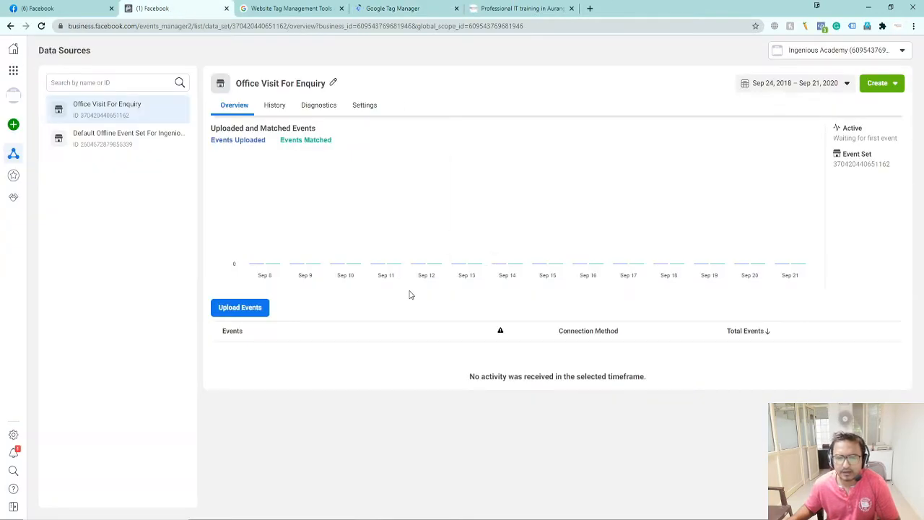
pyautogui.moveTo(6, 186)
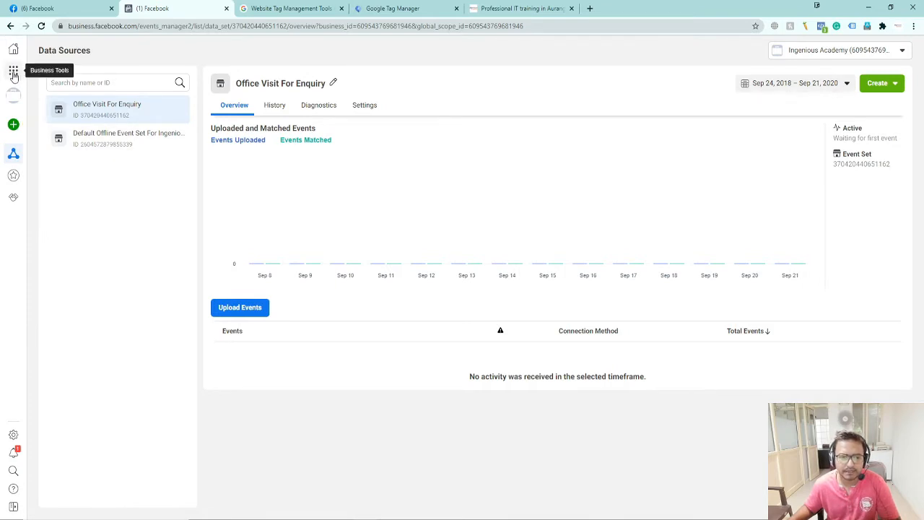
pyautogui.click(13, 76)
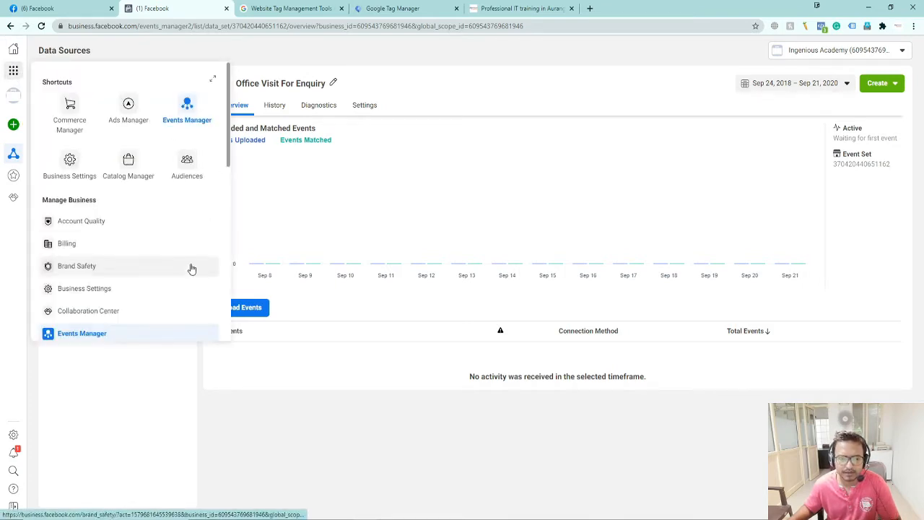
pyautogui.scroll(-1, 173, 295)
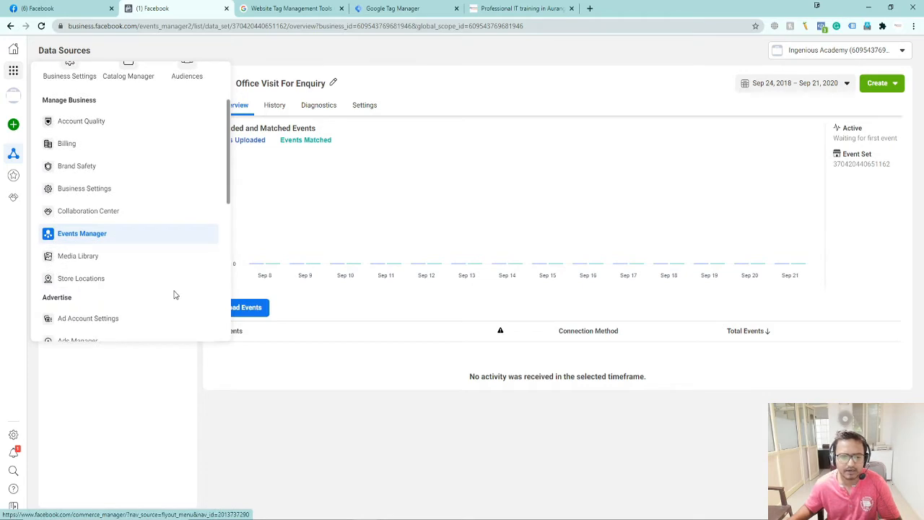
pyautogui.click(76, 238)
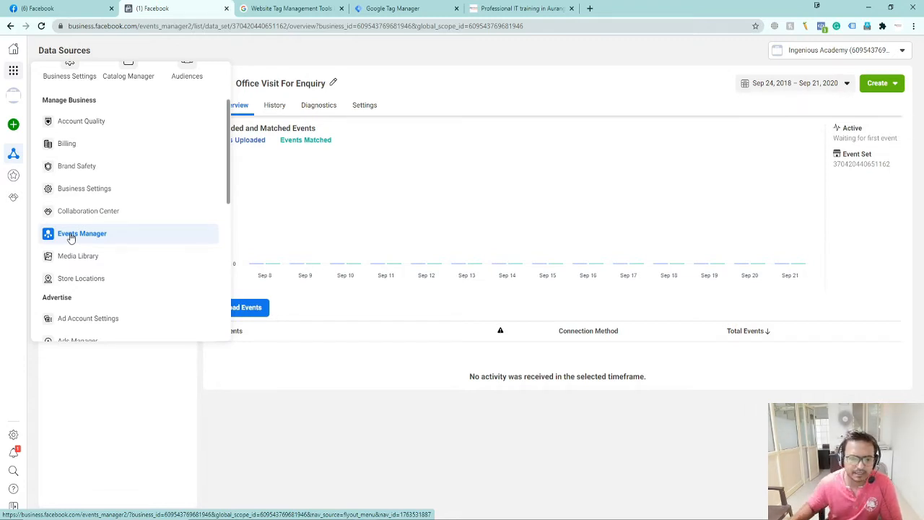
# - Start connecting a new Web data source with Facebook Pixel as the connection method
pyautogui.click(14, 125)
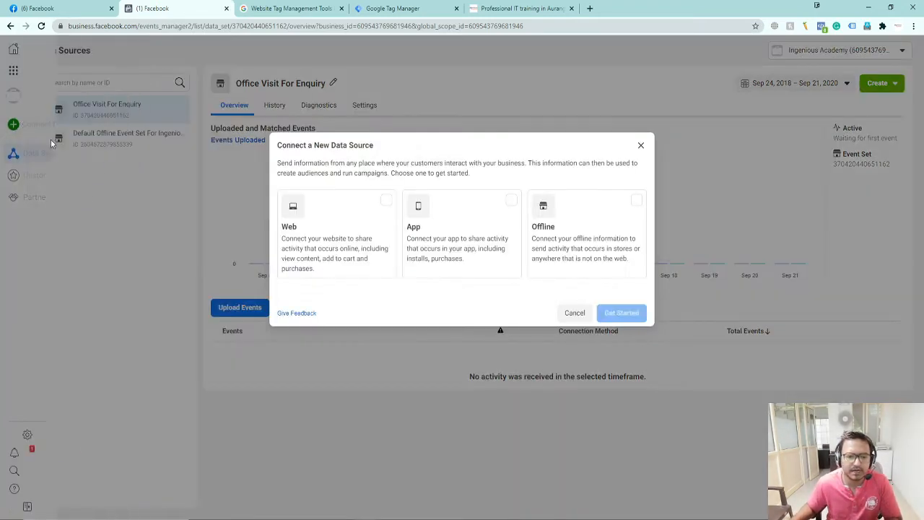
pyautogui.click(371, 224)
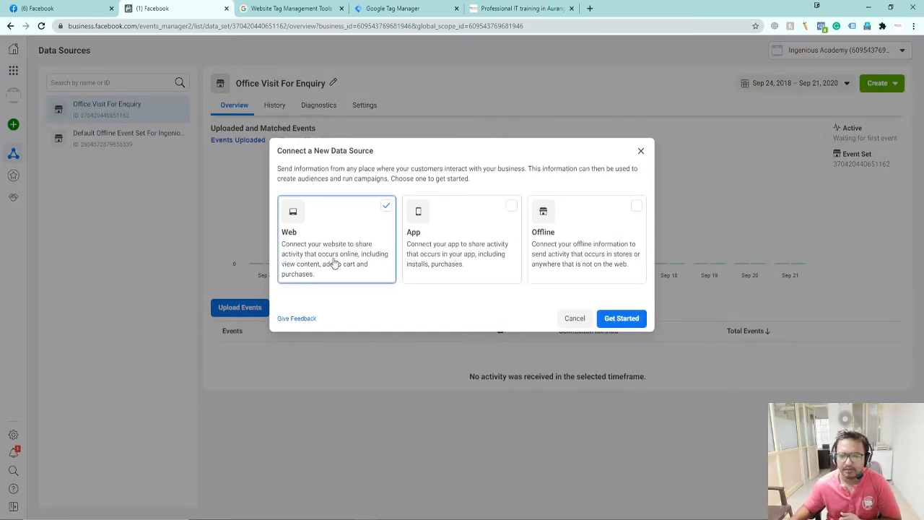
pyautogui.click(372, 241)
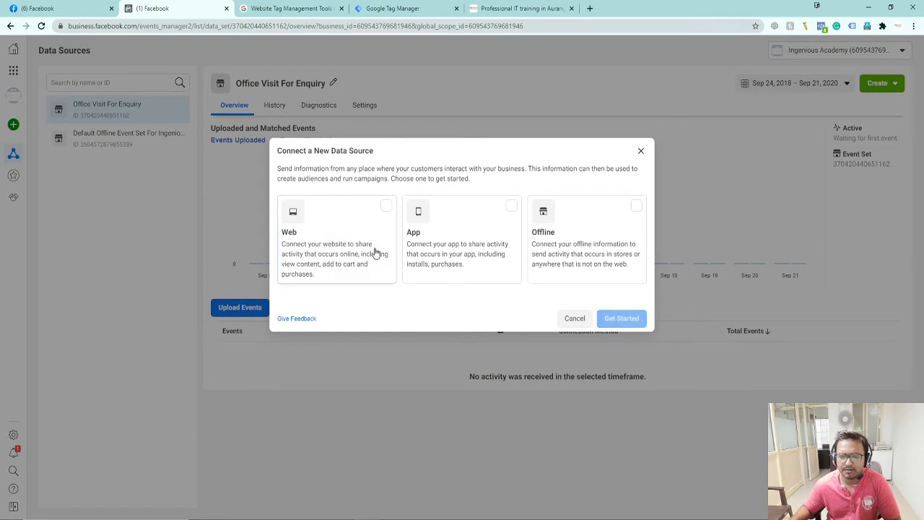
pyautogui.click(376, 252)
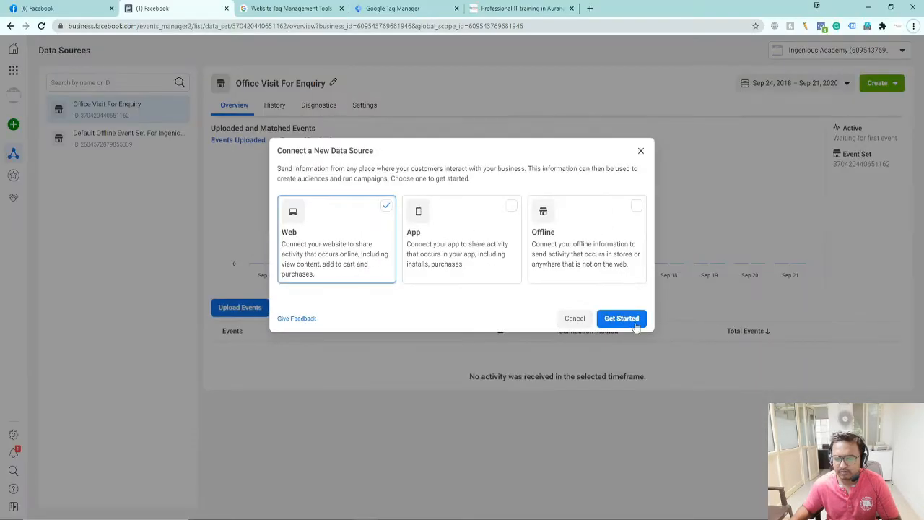
pyautogui.click(635, 325)
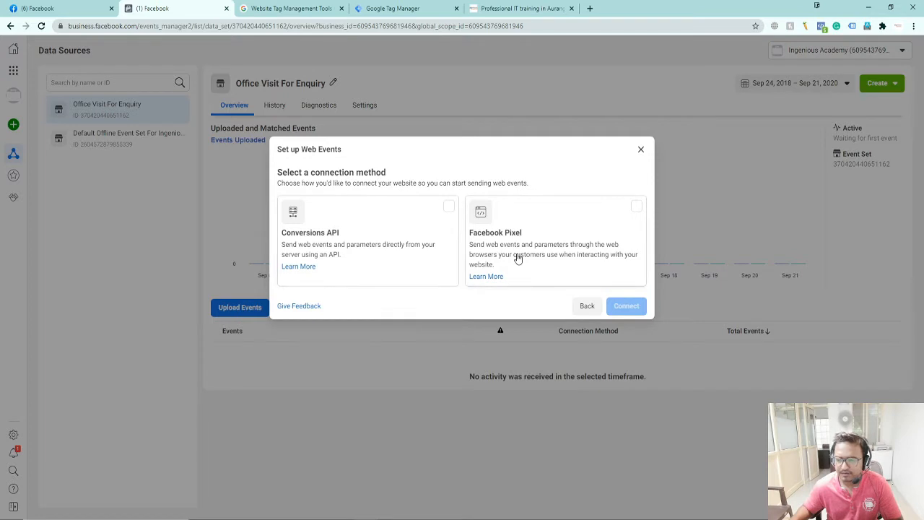
pyautogui.click(600, 257)
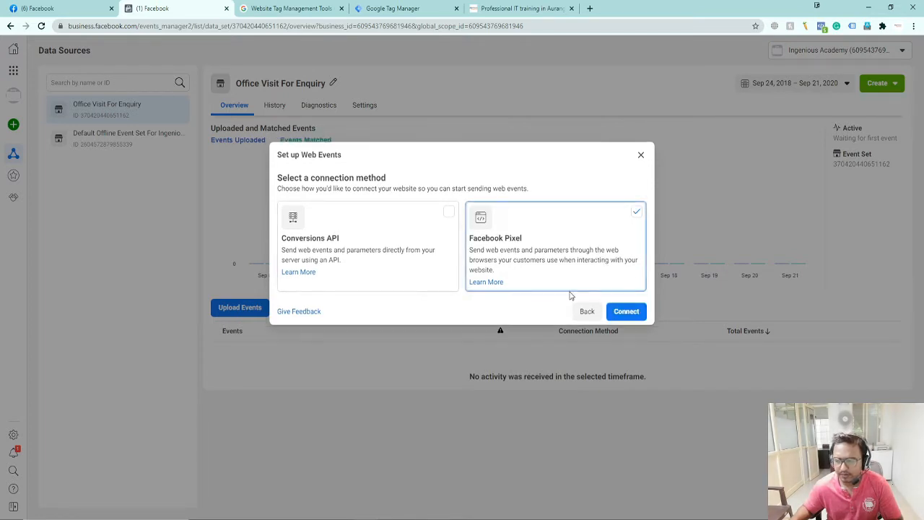
pyautogui.click(622, 312)
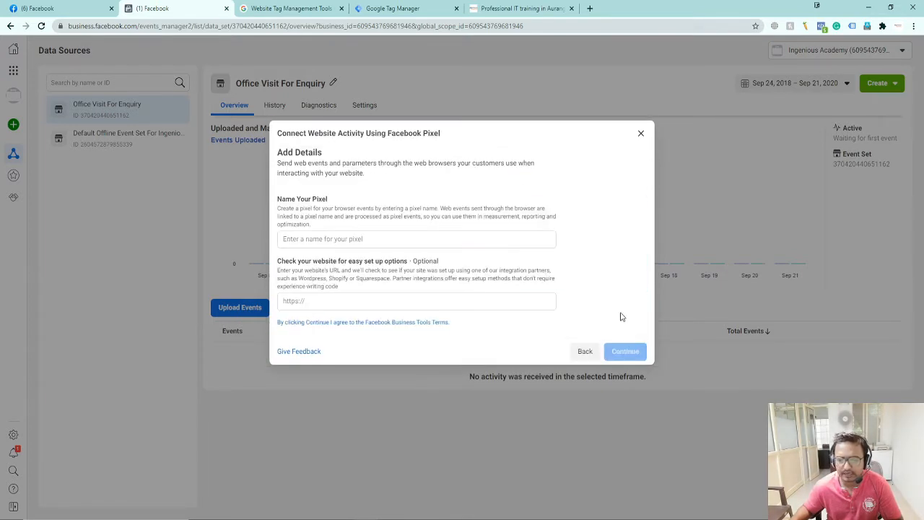
# - Name the pixel "Ingenious Academy Pixel - BM - Ingenious Academy"
pyautogui.click(325, 238)
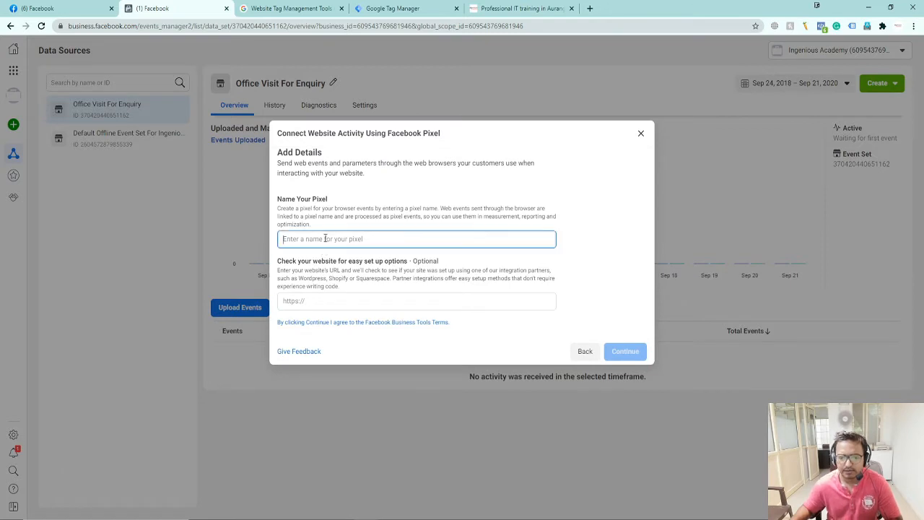
pyautogui.write('wEBSIT')
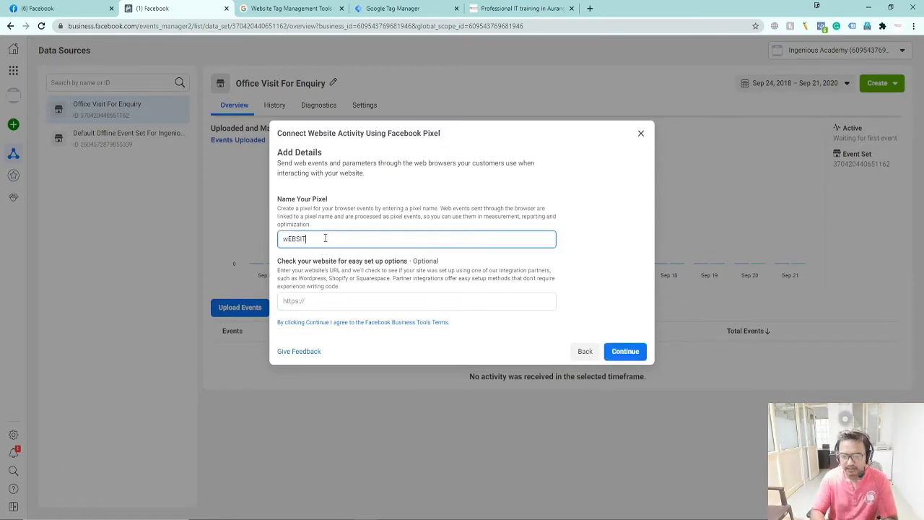
pyautogui.press('BackSpace')
pyautogui.press('BackSpace')
pyautogui.press('BackSpace')
pyautogui.press('BackSpace')
pyautogui.press('BackSpace')
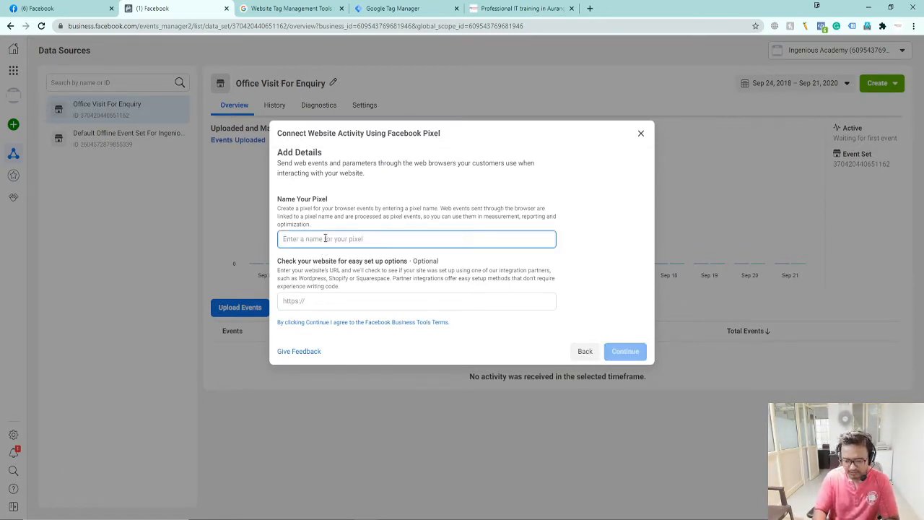
pyautogui.write('iNGENI')
pyautogui.press('BackSpace')
pyautogui.press('BackSpace')
pyautogui.press('BackSpace')
pyautogui.press('BackSpace')
pyautogui.press('BackSpace')
pyautogui.press('BackSpace')
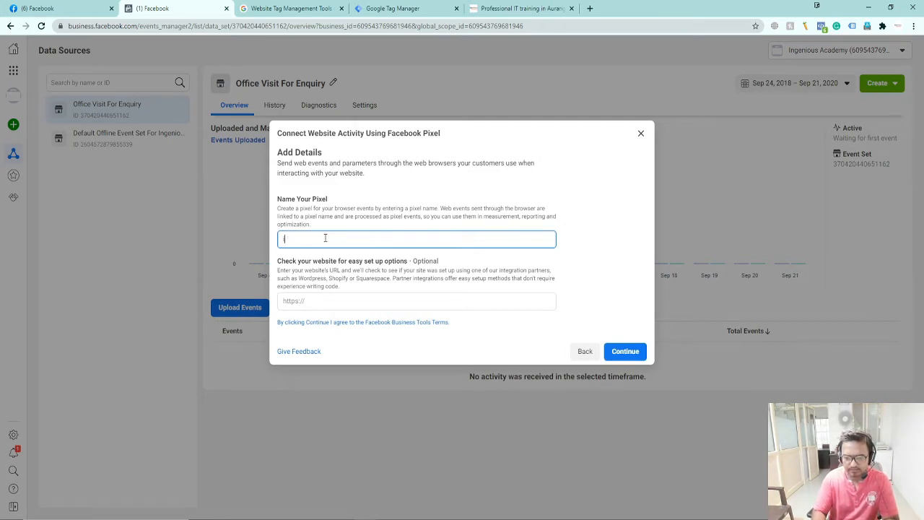
pyautogui.write('Ingenious ')
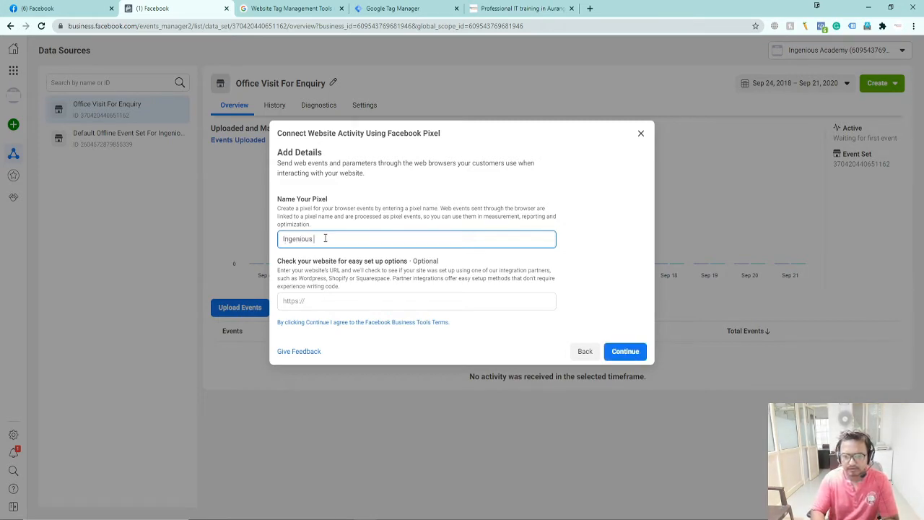
pyautogui.write('Academy Pixed')
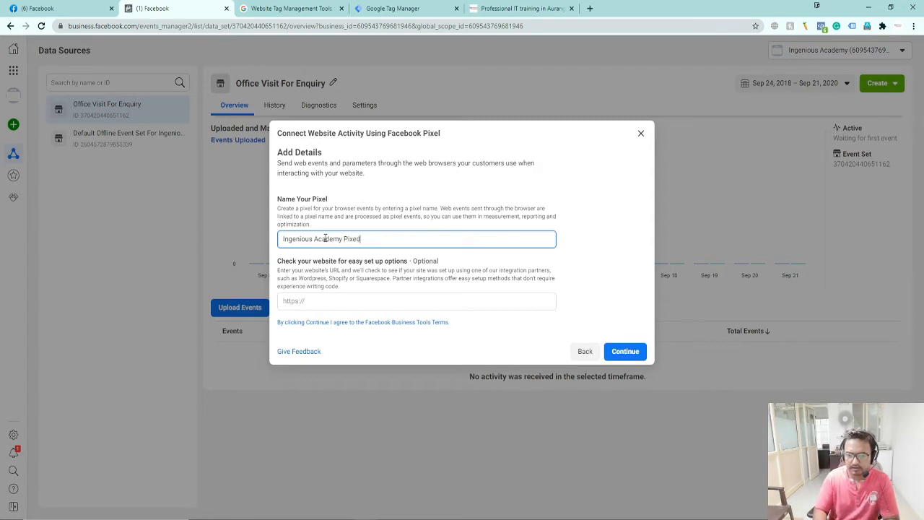
pyautogui.press('BackSpace')
pyautogui.write('l -')
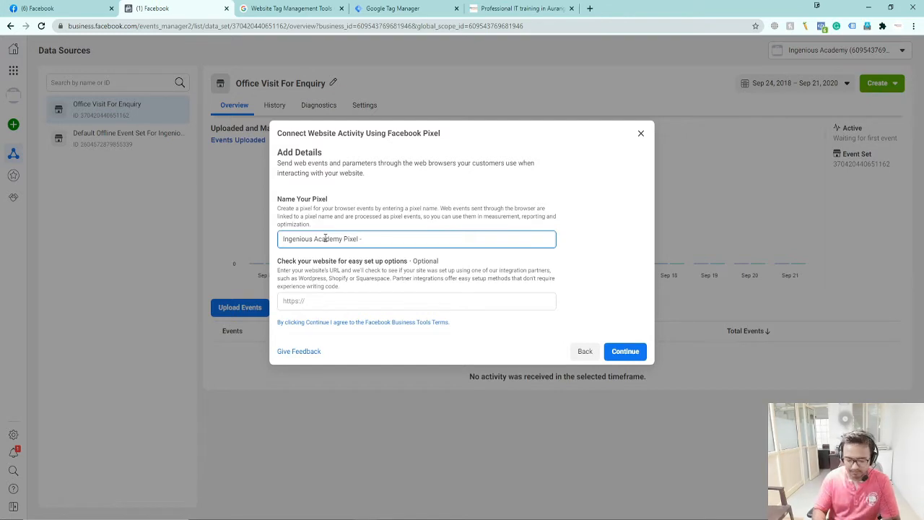
pyautogui.write(' BM - ')
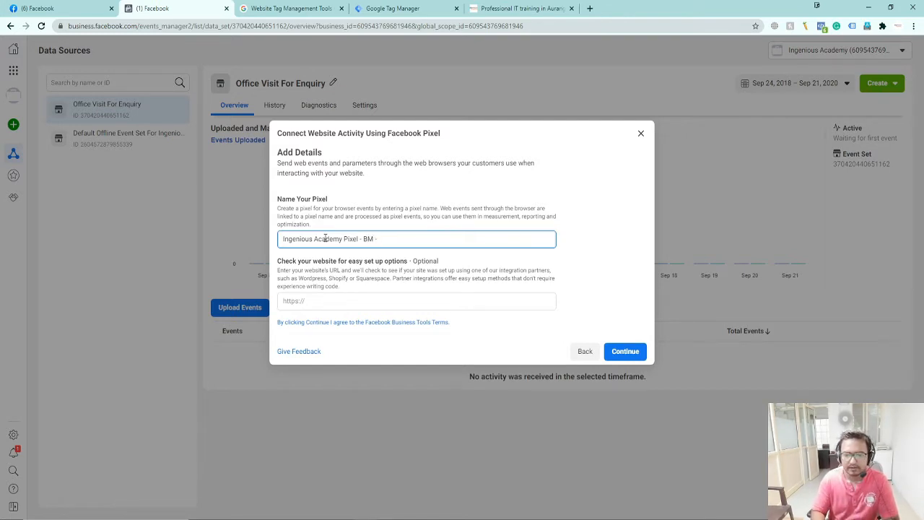
pyautogui.write('Ingenious Academ')
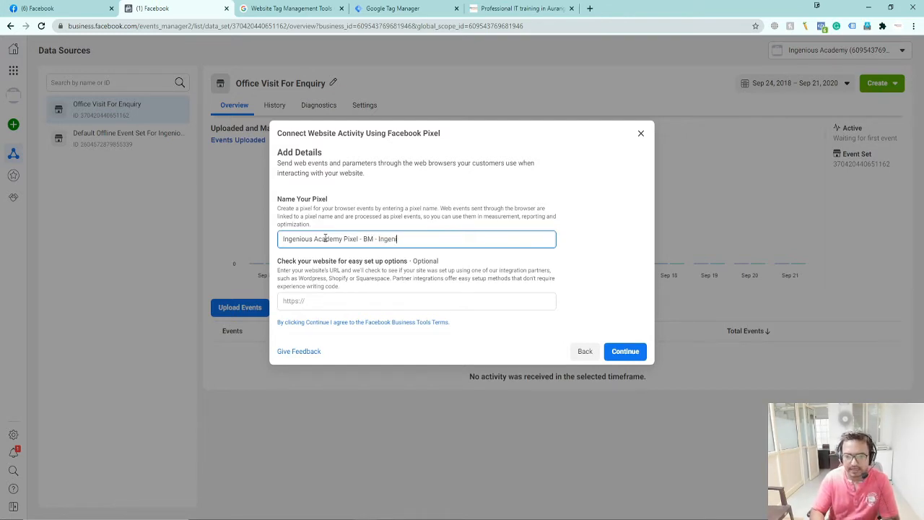
pyautogui.write('y')
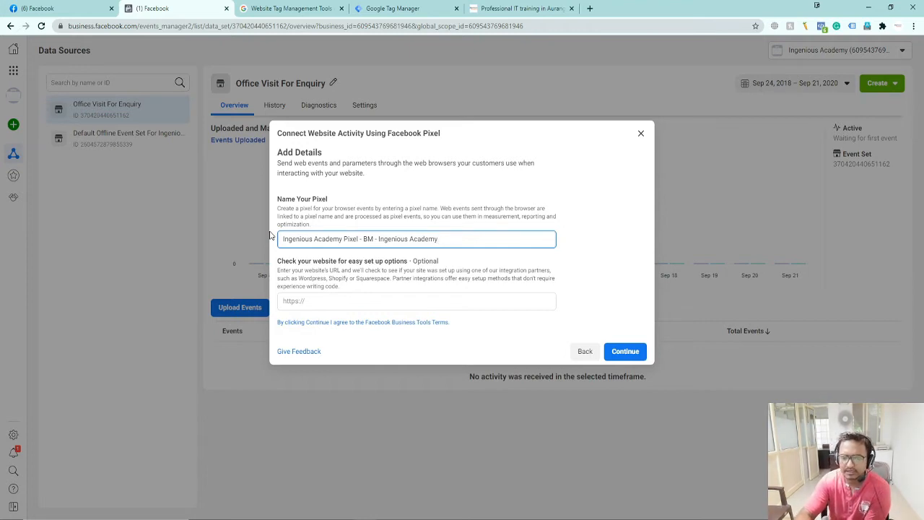
pyautogui.click(334, 303)
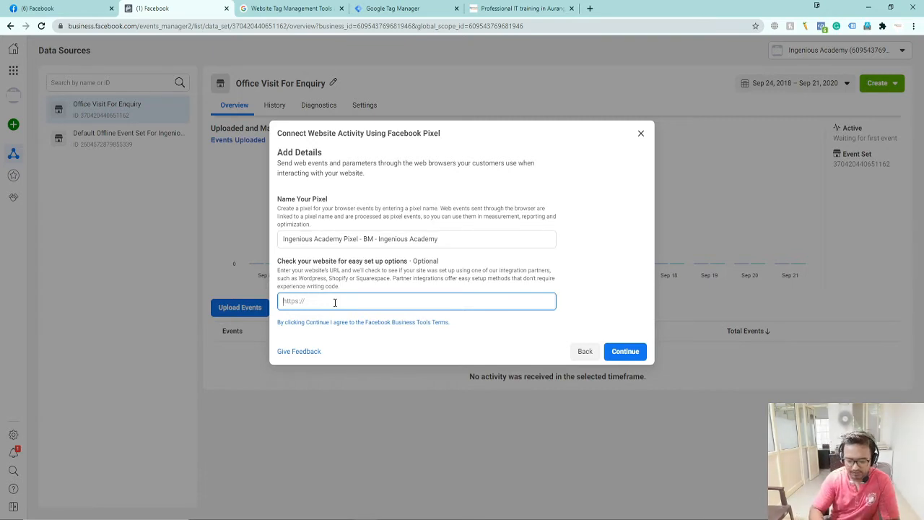
pyautogui.write('http')
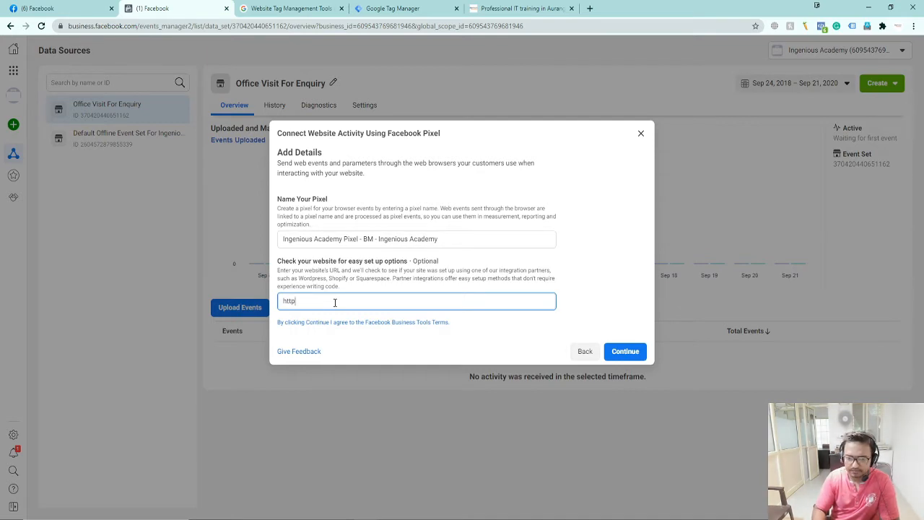
pyautogui.write('s://www.')
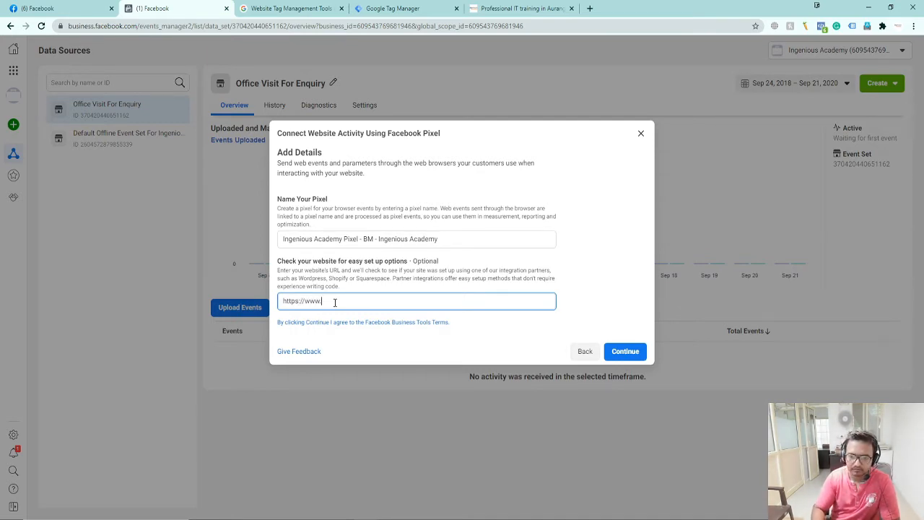
pyautogui.write('ingeniousaca')
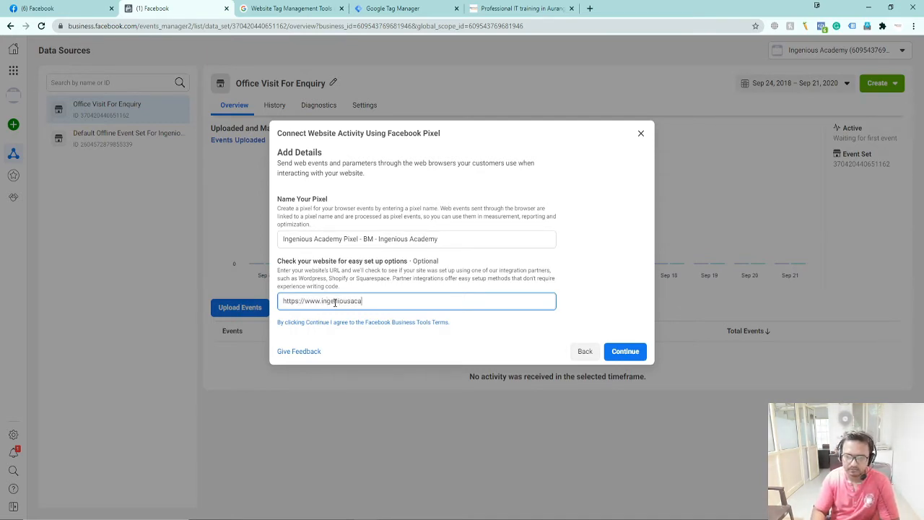
pyautogui.write('demy.in')
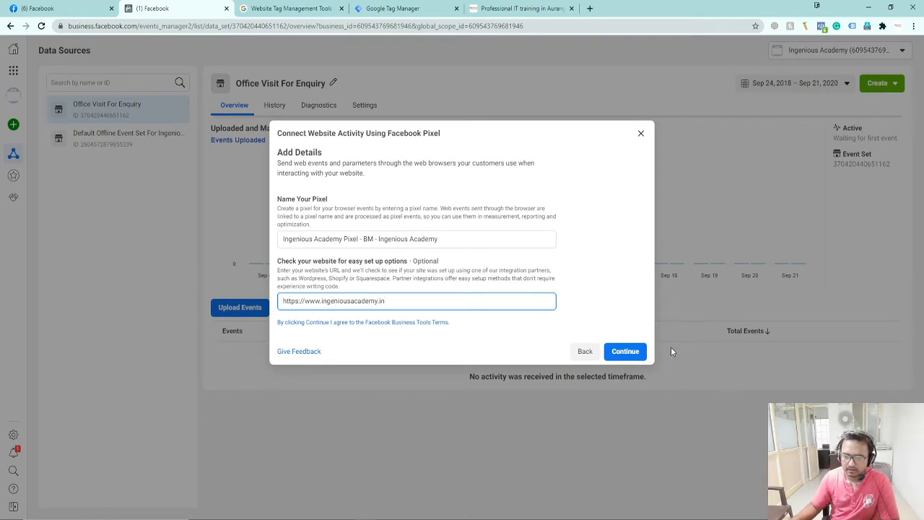
pyautogui.click(623, 350)
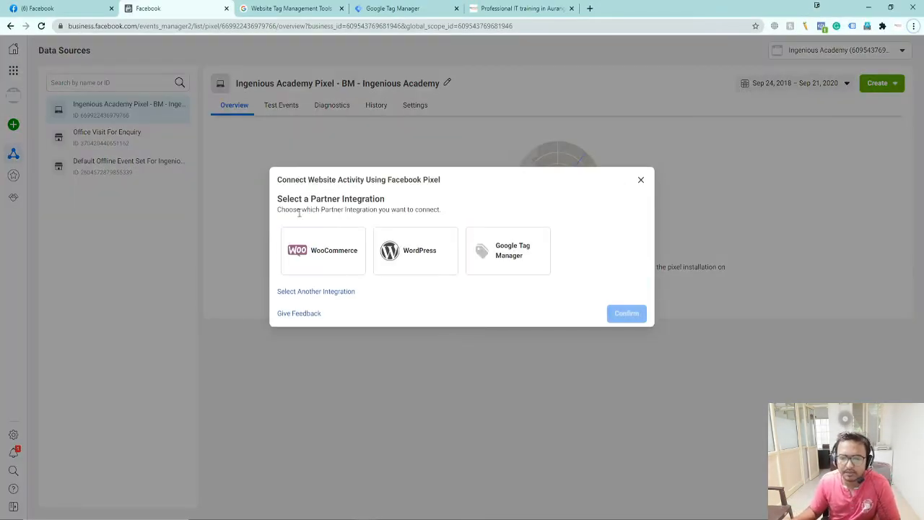
# - Browse the full list of partner integrations for the pixel and choose Google Tag Manager
pyautogui.moveTo(287, 200); pyautogui.dragTo(363, 198)
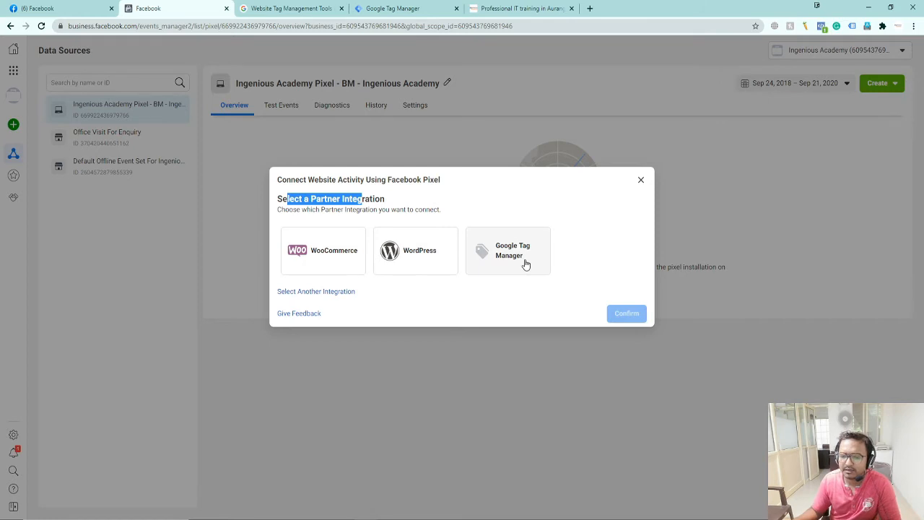
pyautogui.click(333, 294)
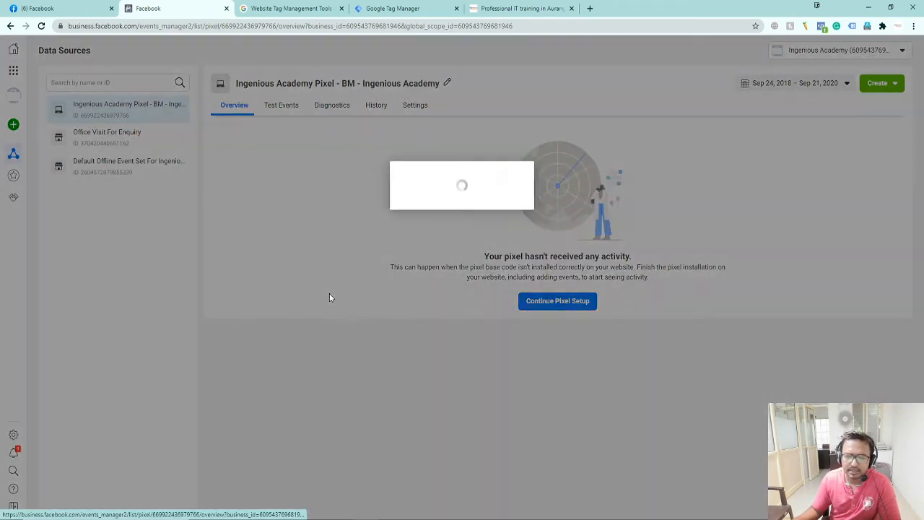
pyautogui.scroll(-1, 428, 312)
pyautogui.scroll(-3, 430, 317)
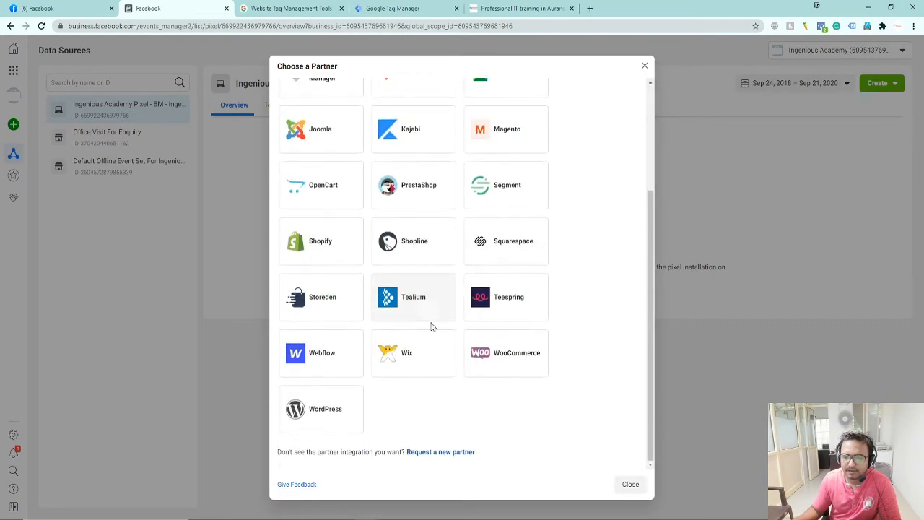
pyautogui.scroll(3, 470, 374)
pyautogui.click(325, 243)
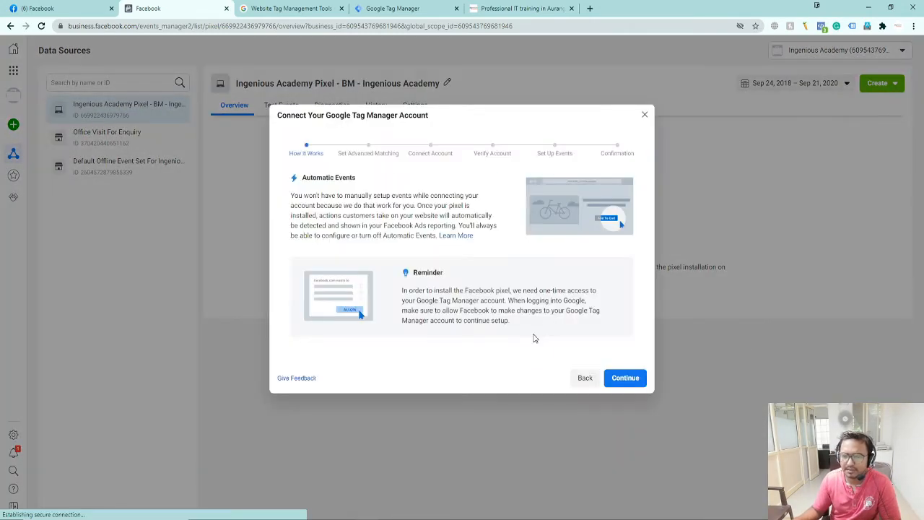
# - Turn on Automatic Advanced Matching for the Google Tag Manager connection and sign in with the Ingenious academy Google account
pyautogui.click(625, 378)
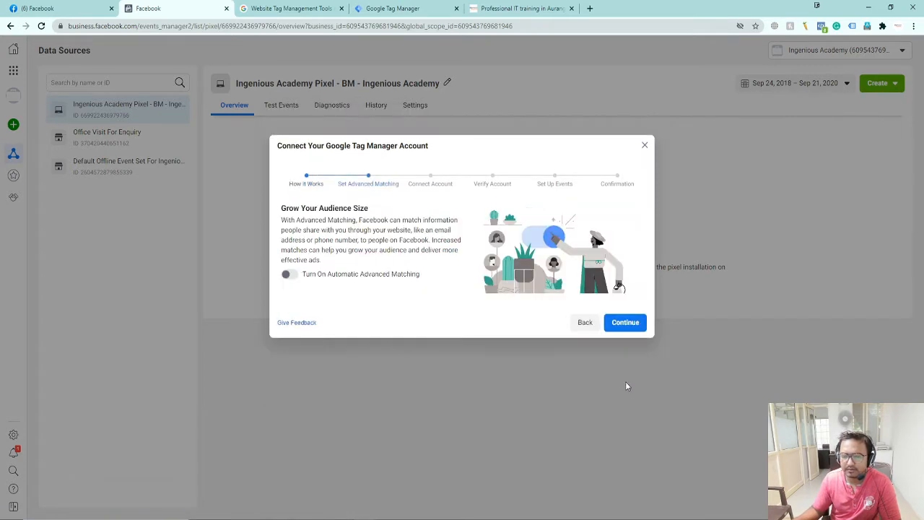
pyautogui.click(286, 277)
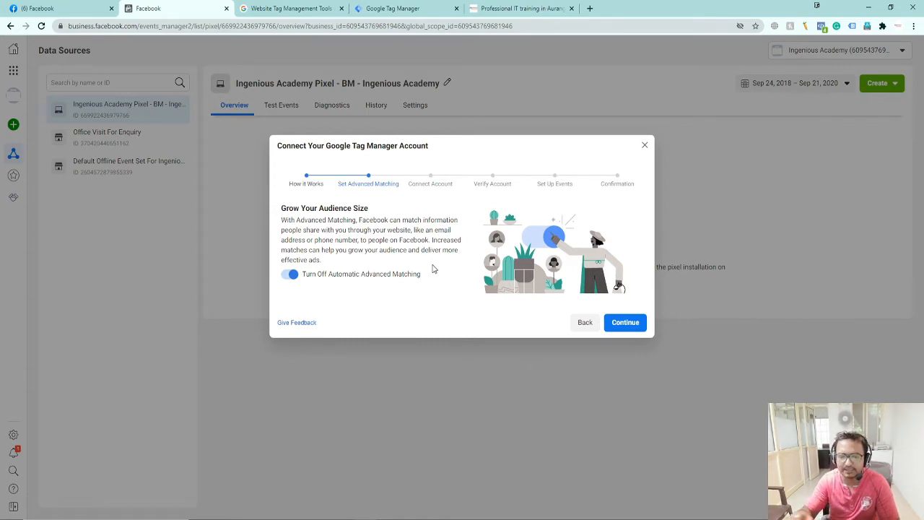
pyautogui.click(622, 327)
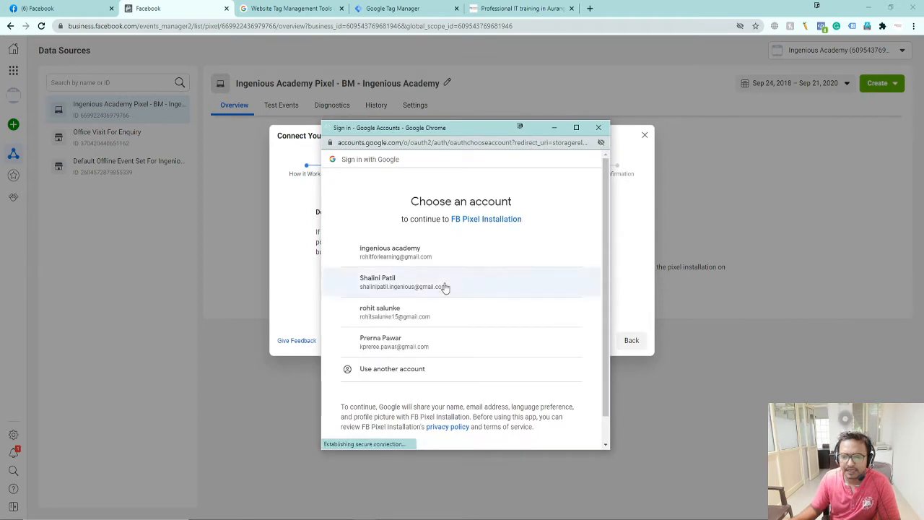
pyautogui.click(411, 254)
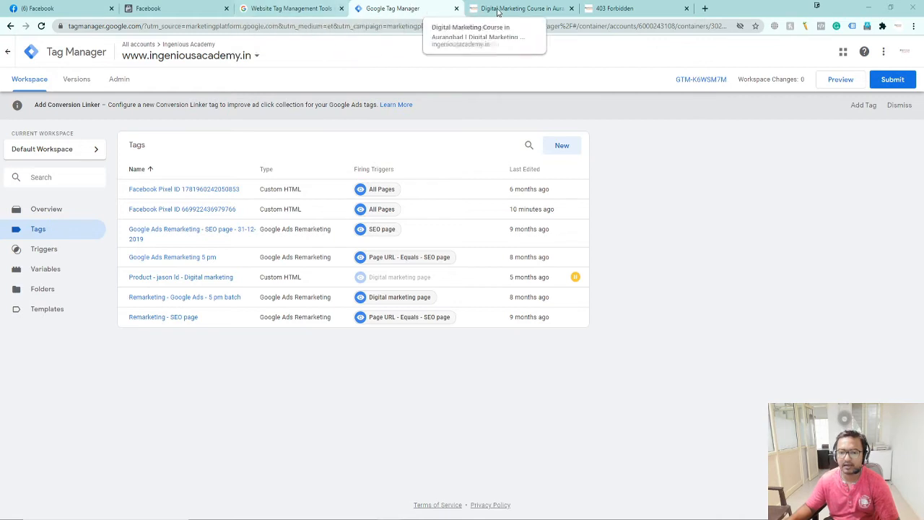
# - Compare the Events Manager account verification with the Google Tag Manager tags, and delete the Facebook Pixel tag last edited 6 months ago
pyautogui.click(177, 10)
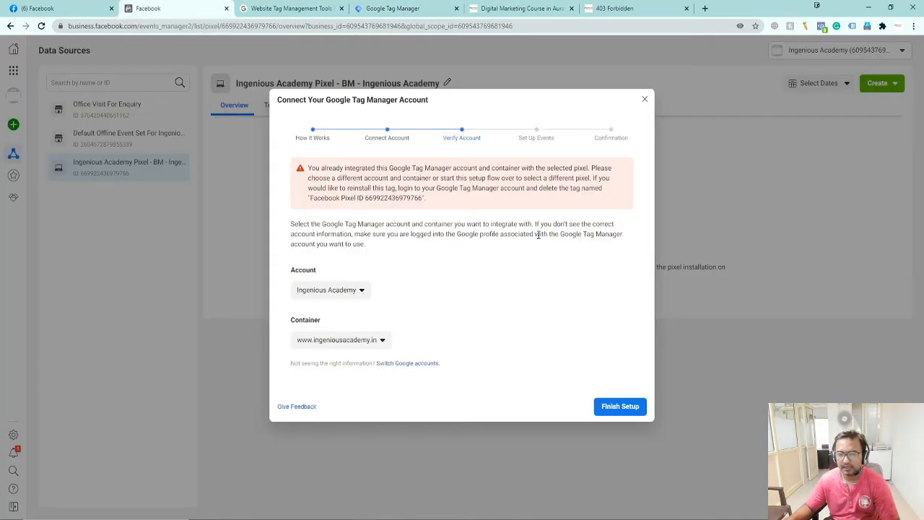
pyautogui.click(402, 10)
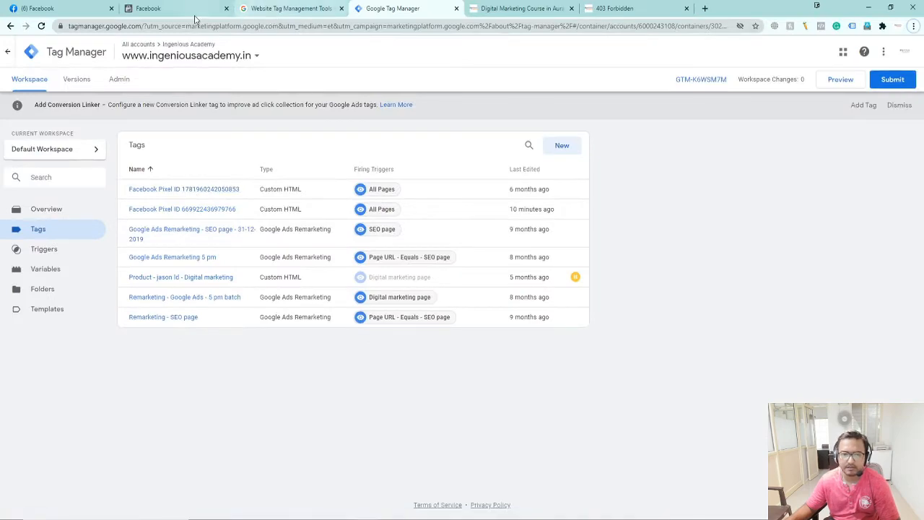
pyautogui.click(192, 15)
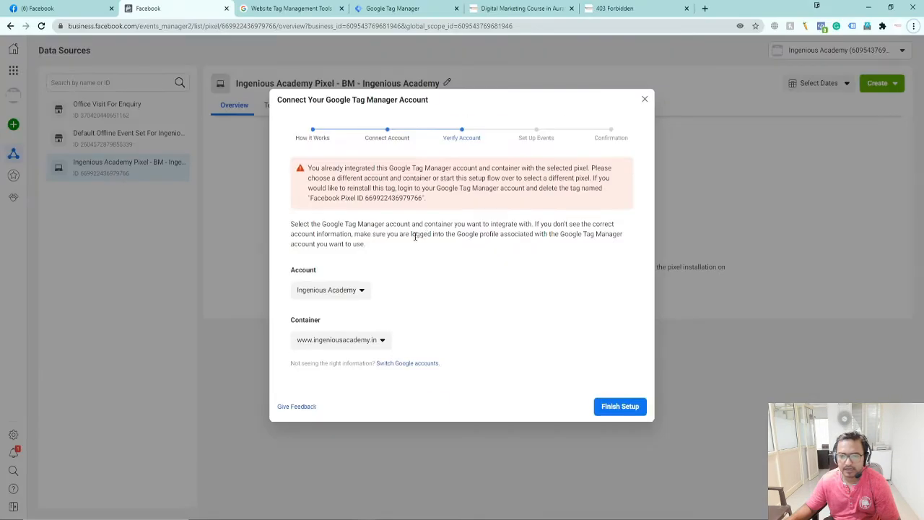
pyautogui.click(377, 10)
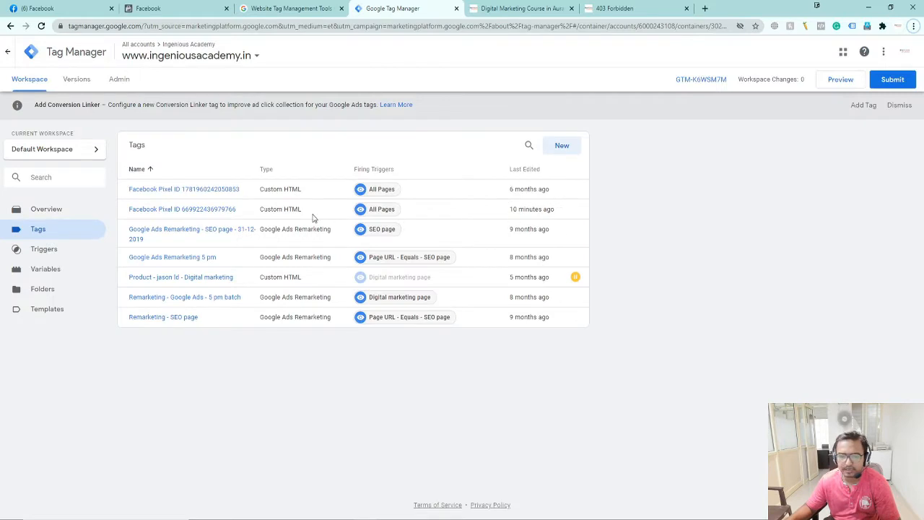
pyautogui.click(180, 191)
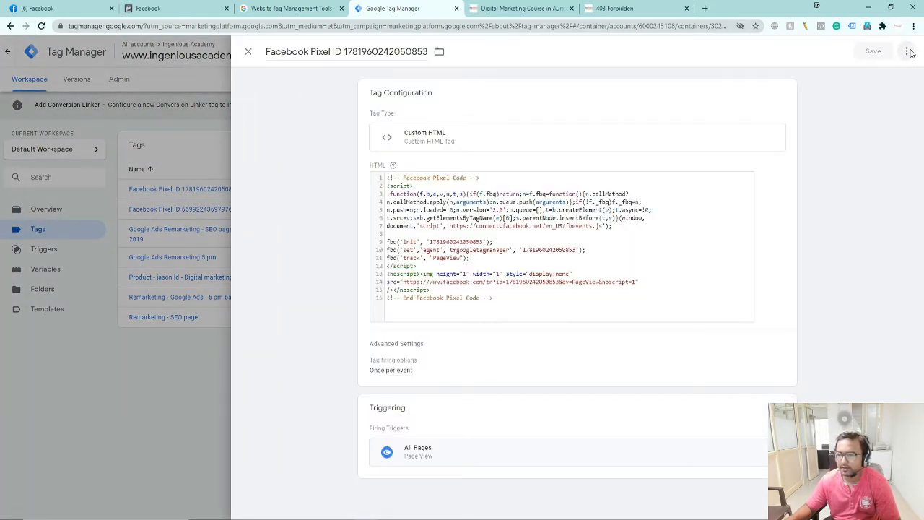
pyautogui.click(906, 51)
pyautogui.click(891, 96)
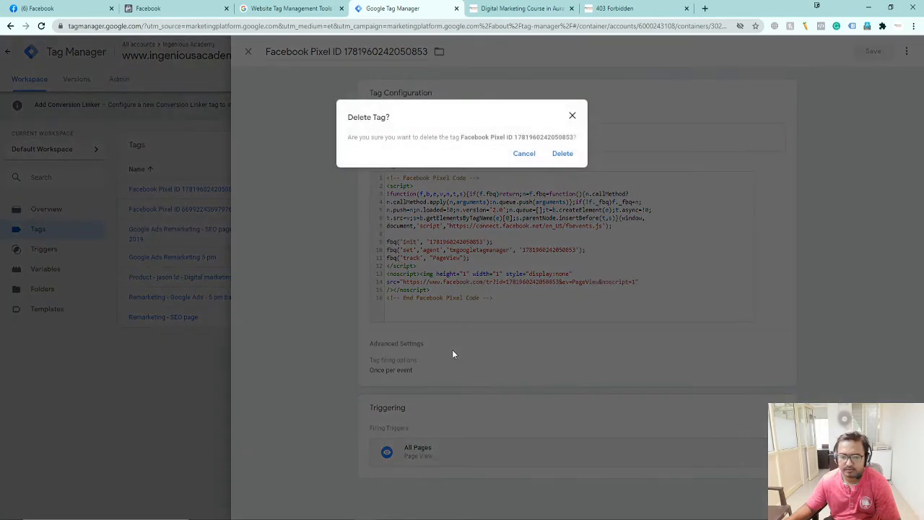
pyautogui.click(559, 152)
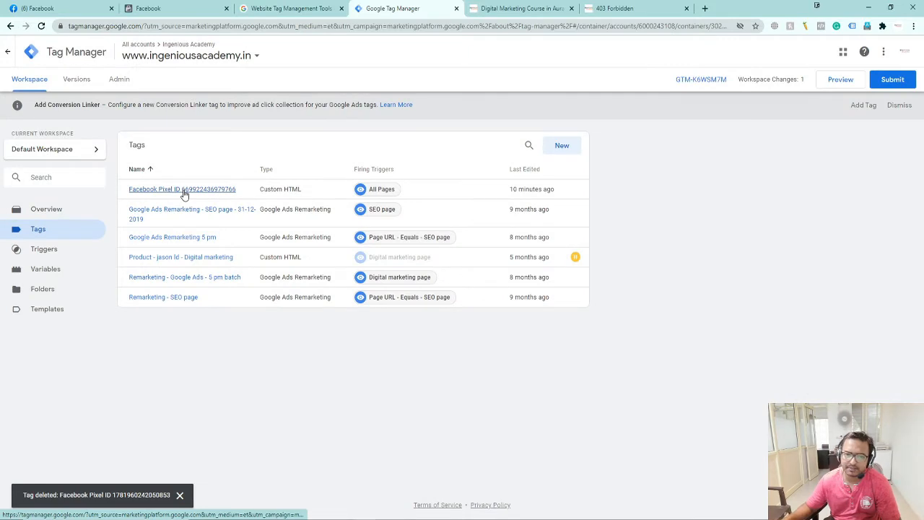
# - Switch to Facebook Events Manager, close the Google Tag Manager connection setup and open the pixel and cookie settings
pyautogui.click(167, 5)
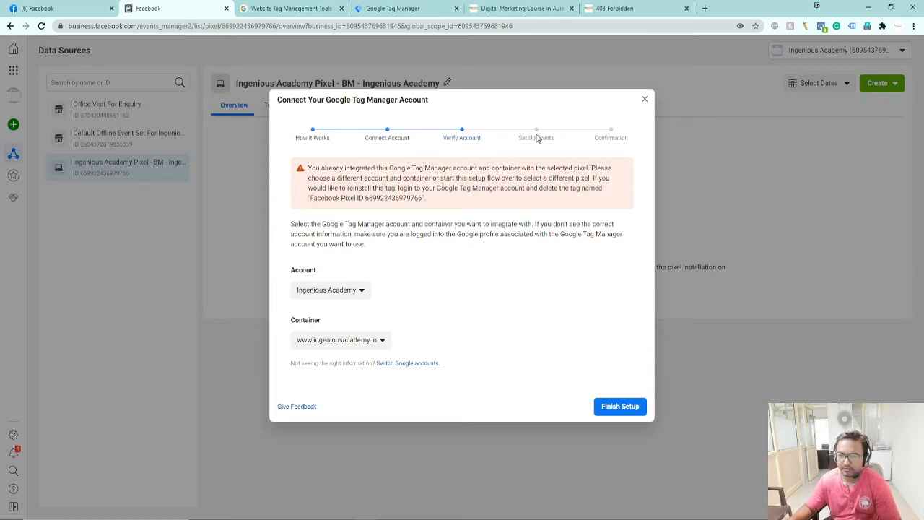
pyautogui.click(646, 101)
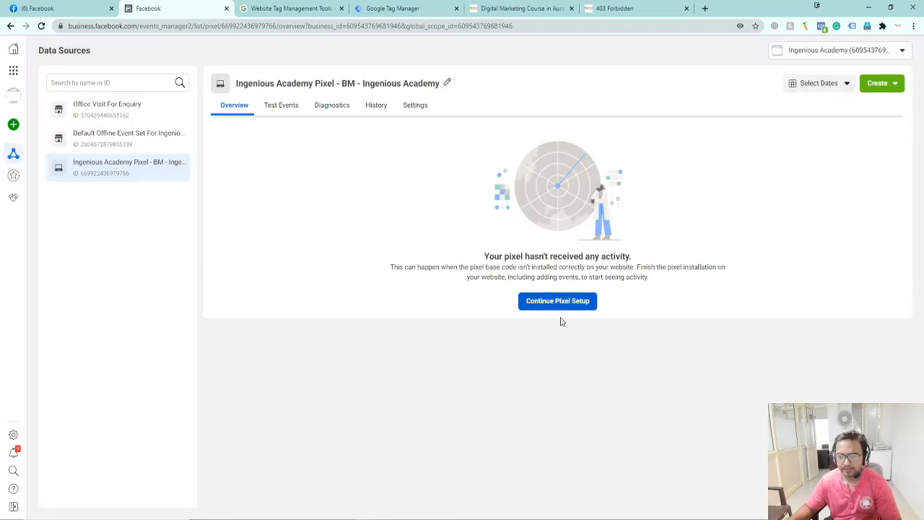
pyautogui.click(415, 105)
pyautogui.scroll(-2, 369, 411)
pyautogui.scroll(-6, 369, 412)
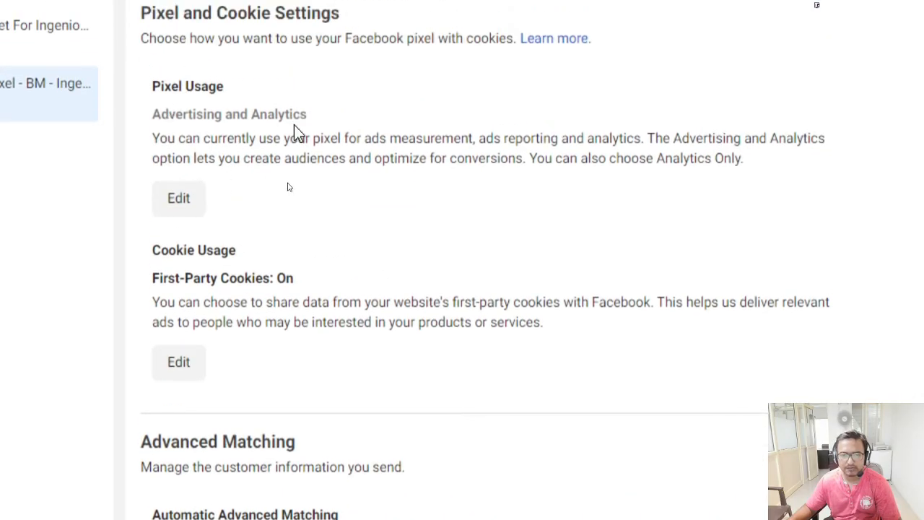
# - Try the Analytics Only option for pixel usage, reselect Advertising and Analytics, and close the dialog without saving
pyautogui.click(176, 206)
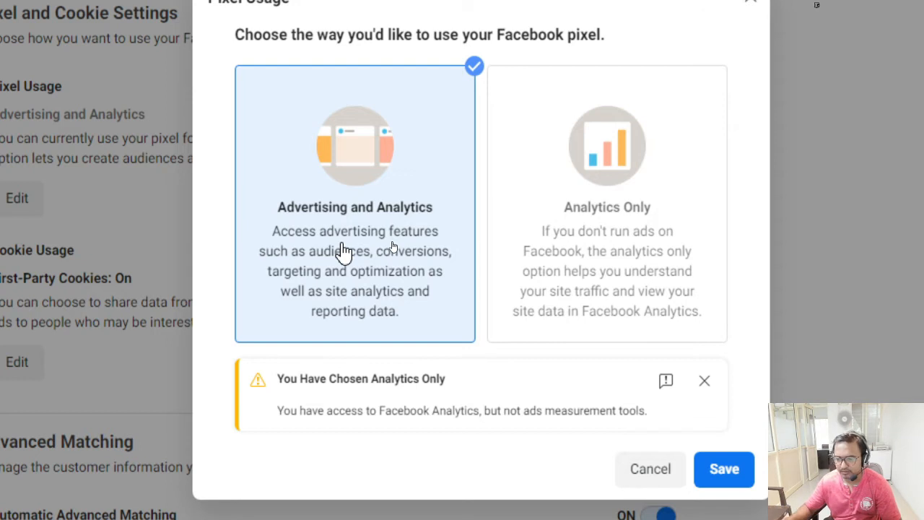
pyautogui.click(629, 329)
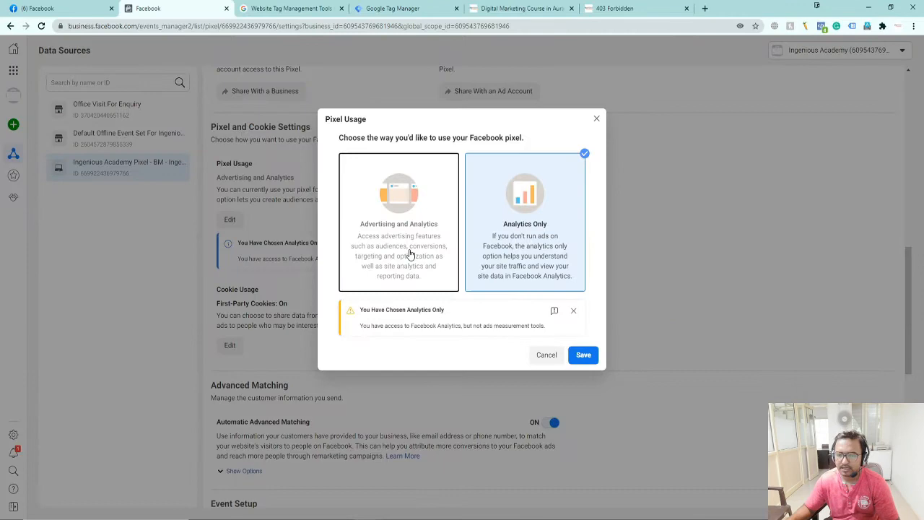
pyautogui.click(375, 262)
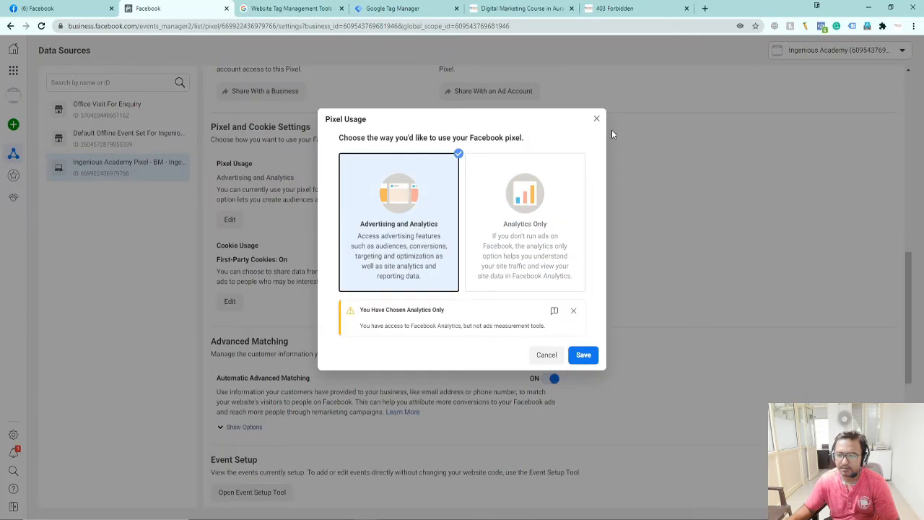
pyautogui.click(596, 120)
# - Switch First-Party Cookies off under the pixel's cookie usage and save the changes
pyautogui.scroll(-1, 314, 260)
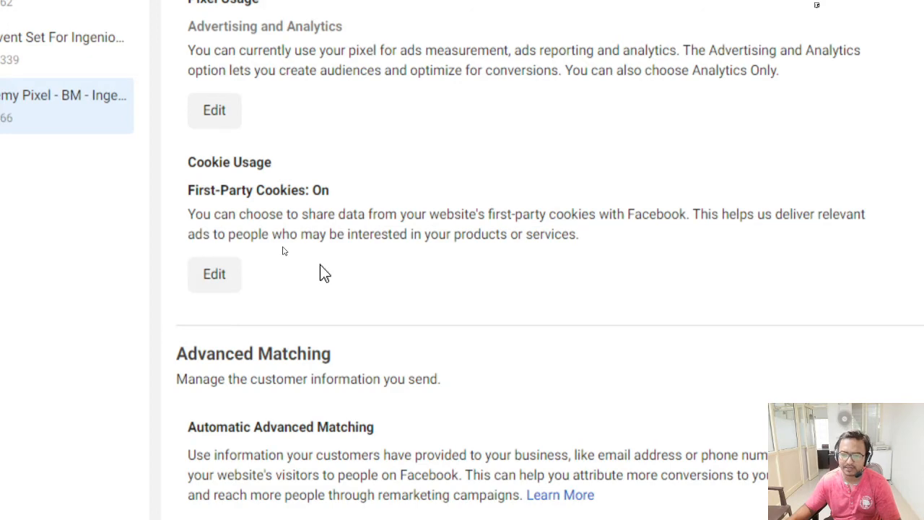
pyautogui.click(202, 285)
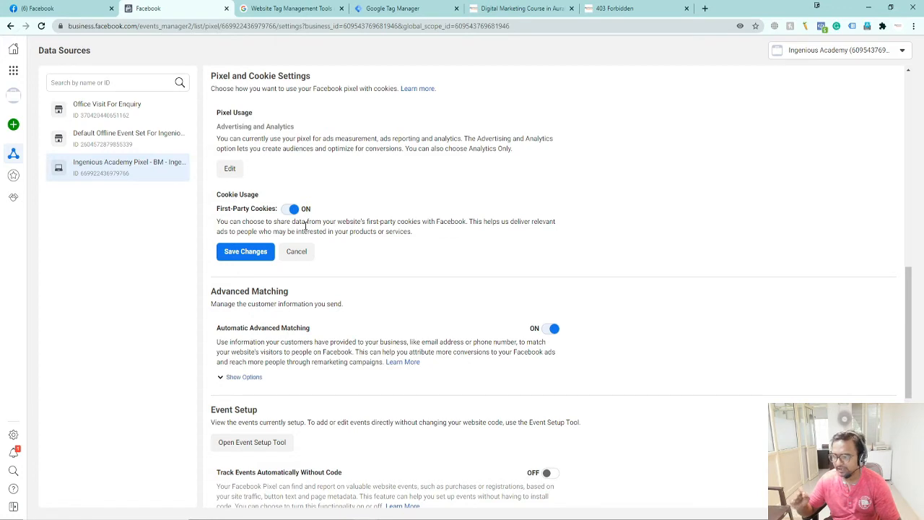
pyautogui.click(293, 210)
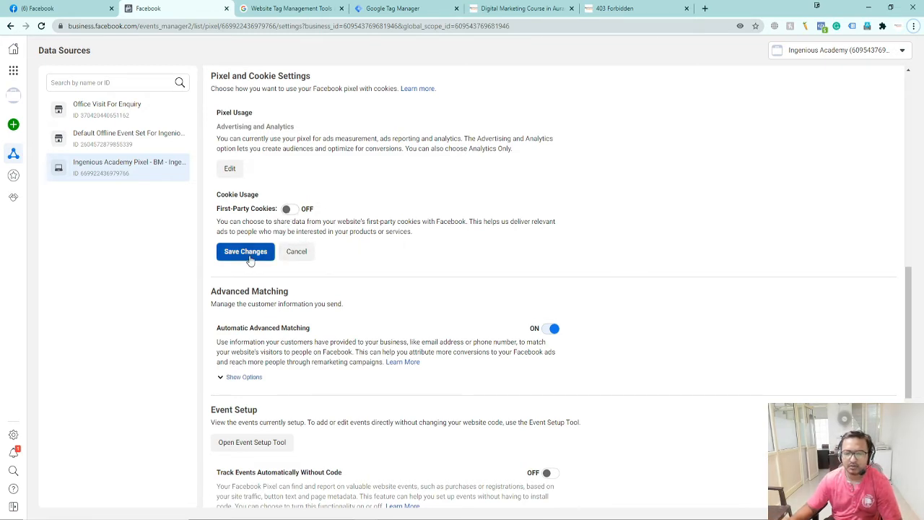
pyautogui.click(291, 209)
pyautogui.click(292, 211)
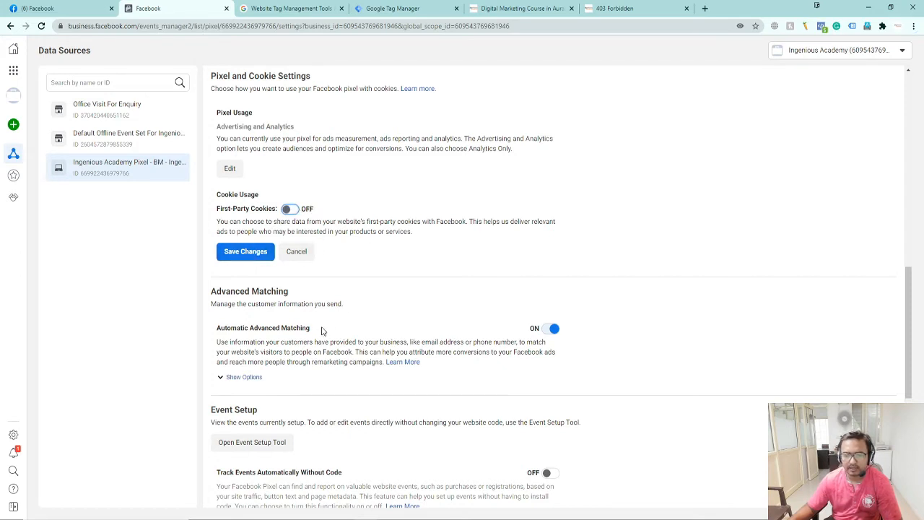
pyautogui.scroll(-1, 264, 348)
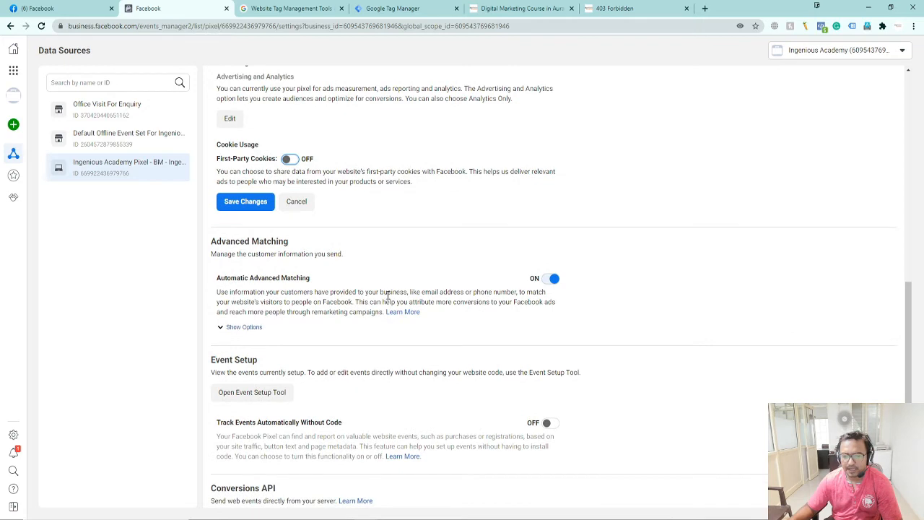
pyautogui.scroll(-2, 305, 295)
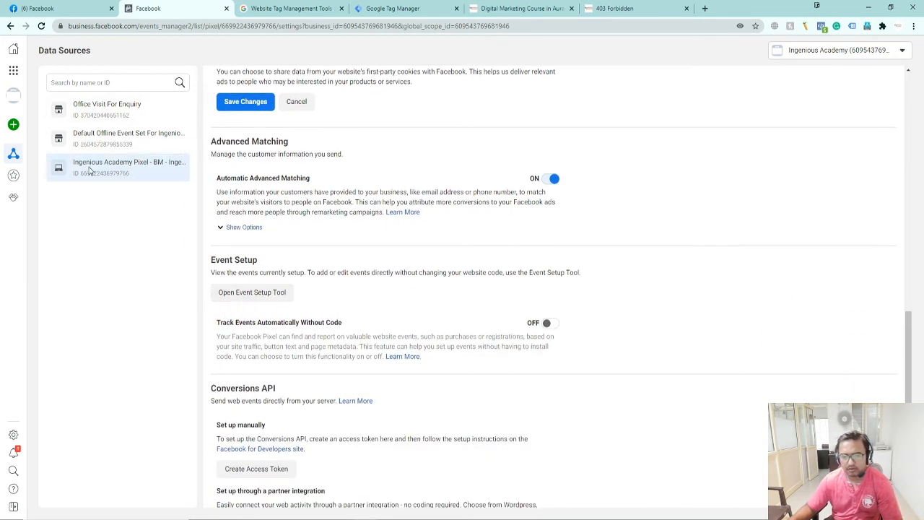
pyautogui.click(261, 105)
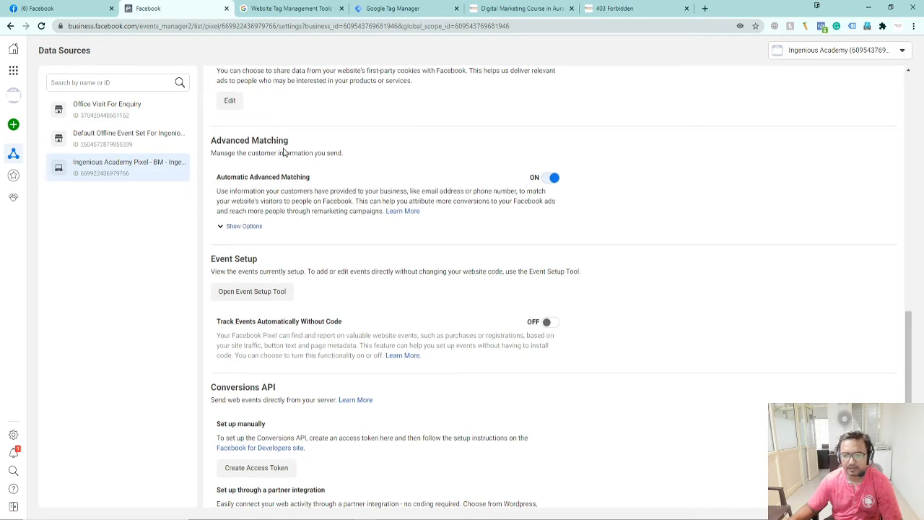
# - Check the pixel's overview and look through the settings of the Default Offline Event Set For Ingenious Academy
pyautogui.scroll(2, 381, 157)
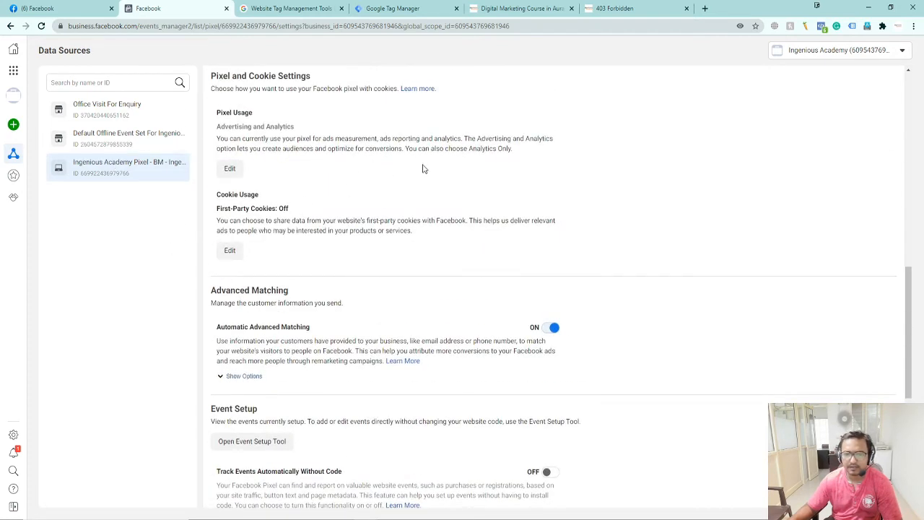
pyautogui.scroll(10, 315, 174)
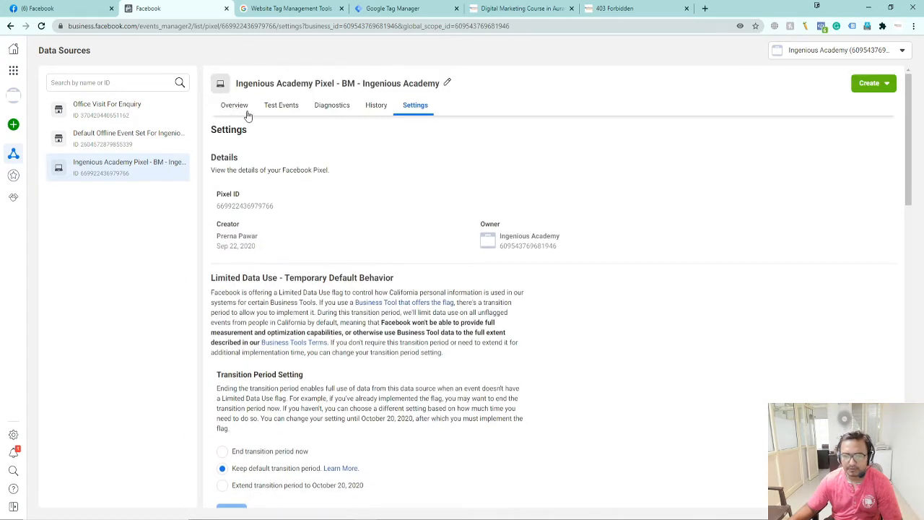
pyautogui.click(244, 108)
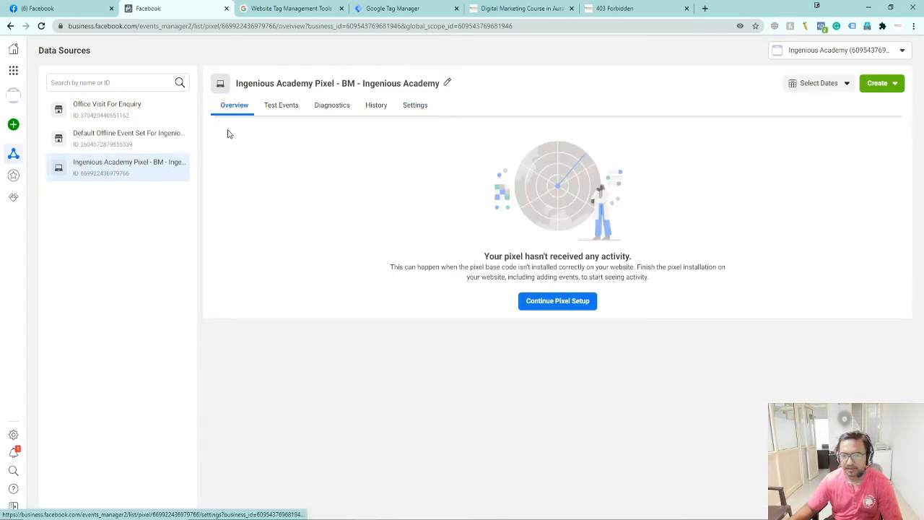
pyautogui.rightClick(106, 137)
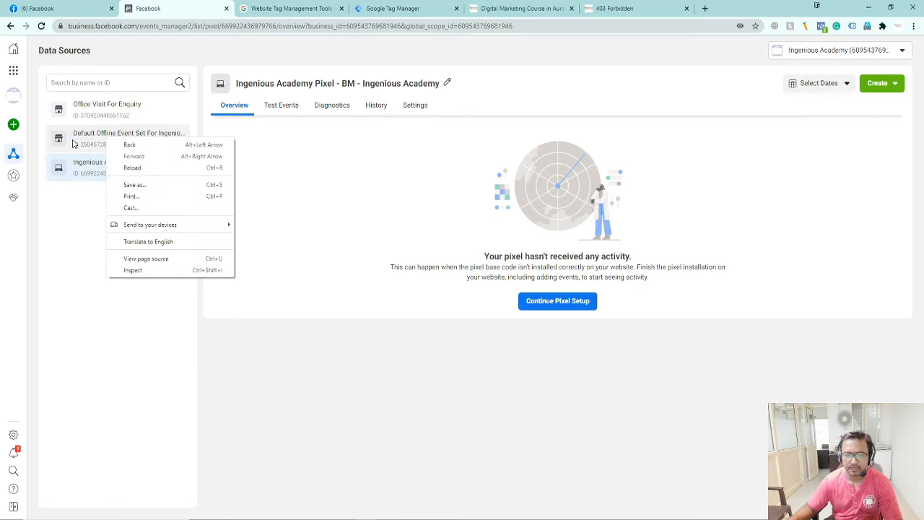
pyautogui.click(75, 142)
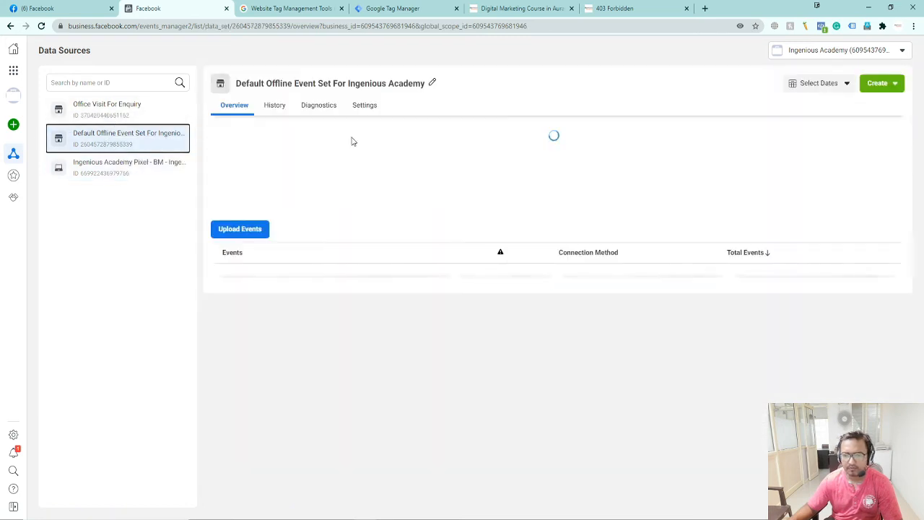
pyautogui.click(368, 107)
pyautogui.scroll(-5, 440, 285)
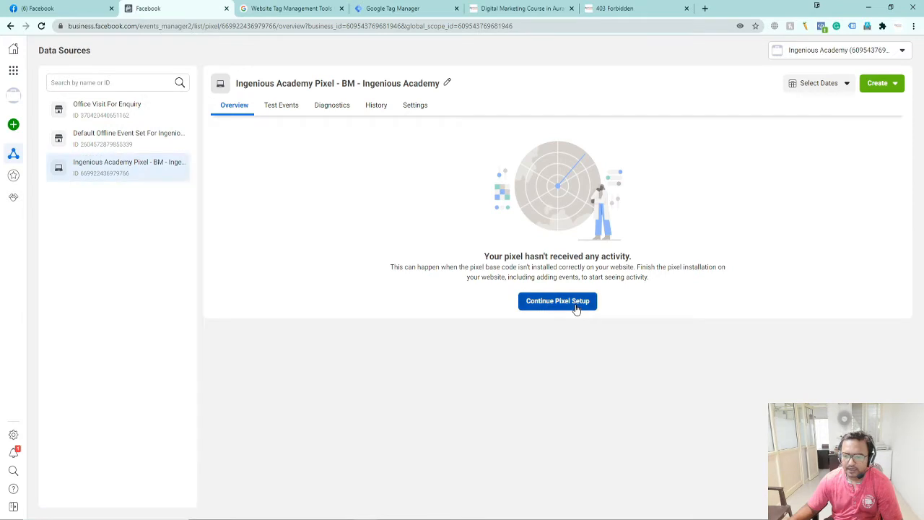
pyautogui.click(570, 304)
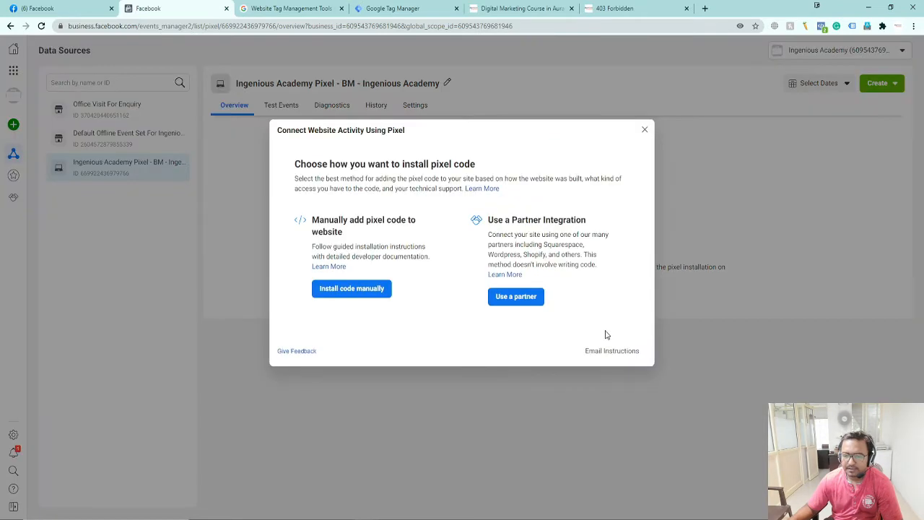
pyautogui.click(517, 302)
pyautogui.click(340, 246)
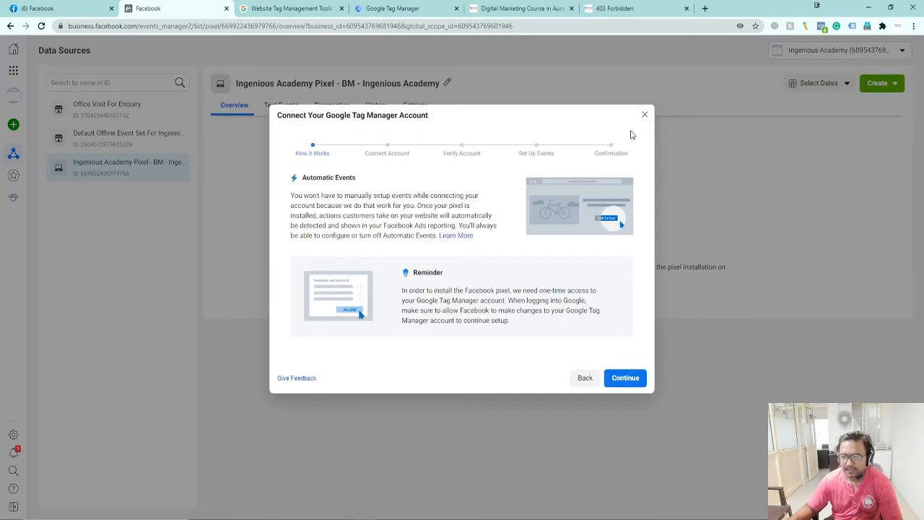
pyautogui.click(638, 379)
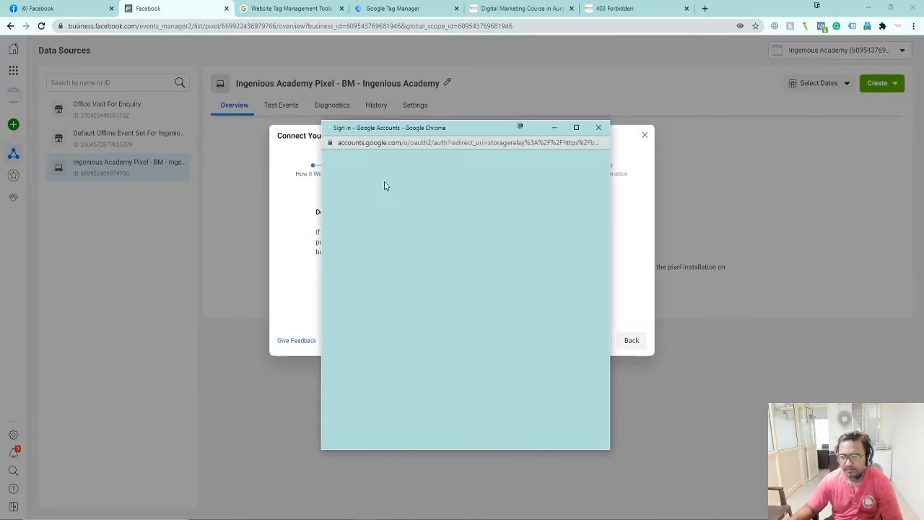
pyautogui.click(601, 129)
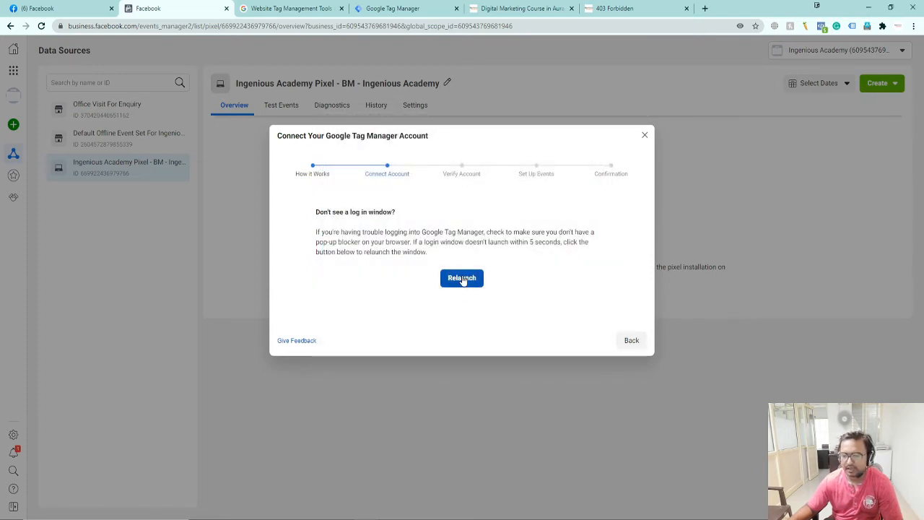
pyautogui.click(646, 136)
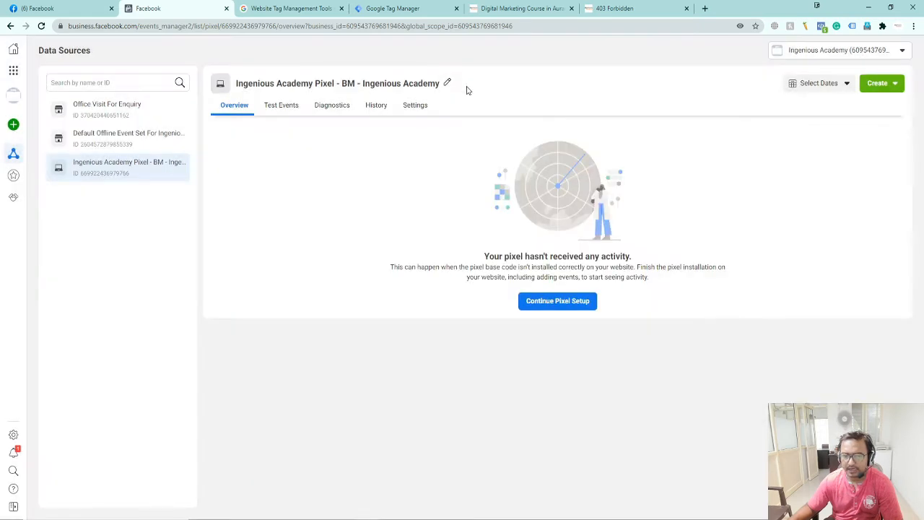
# - Open the Event Setup Tool from the Ingenious Academy pixel's settings
pyautogui.click(290, 113)
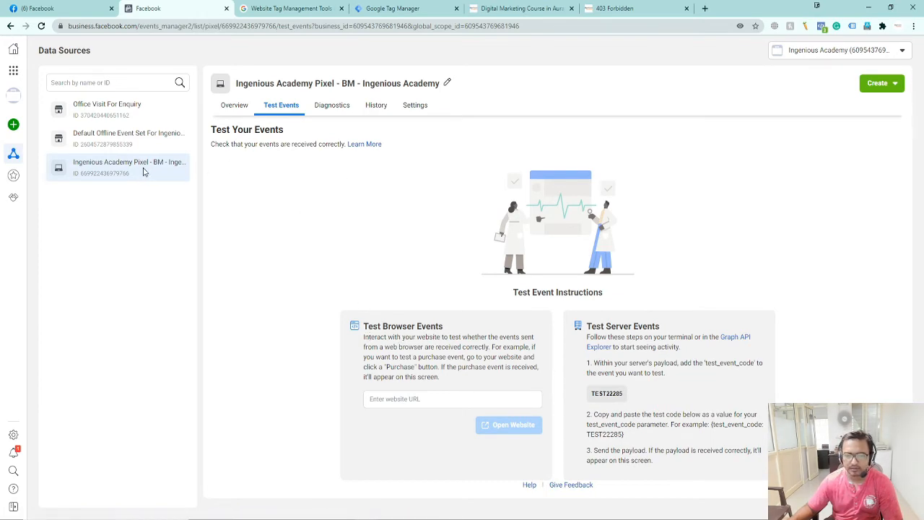
pyautogui.click(414, 106)
pyautogui.scroll(-6, 359, 380)
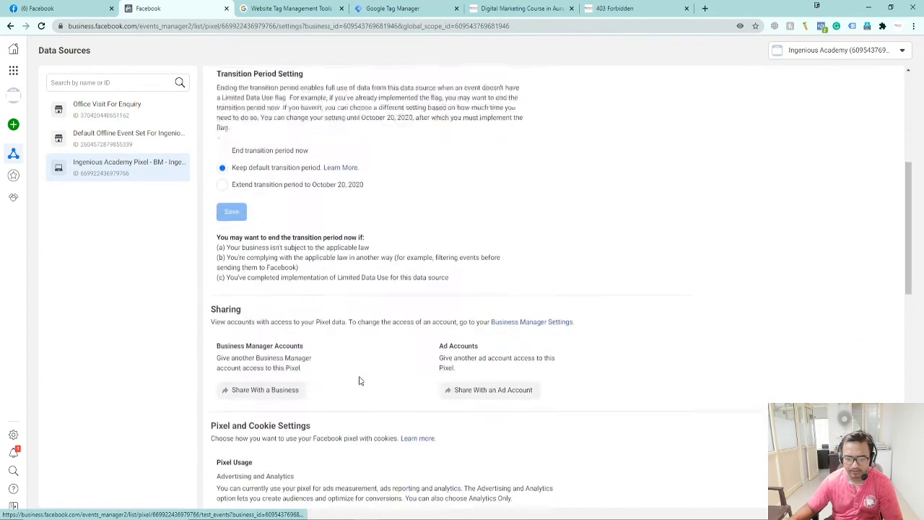
pyautogui.scroll(-4, 328, 347)
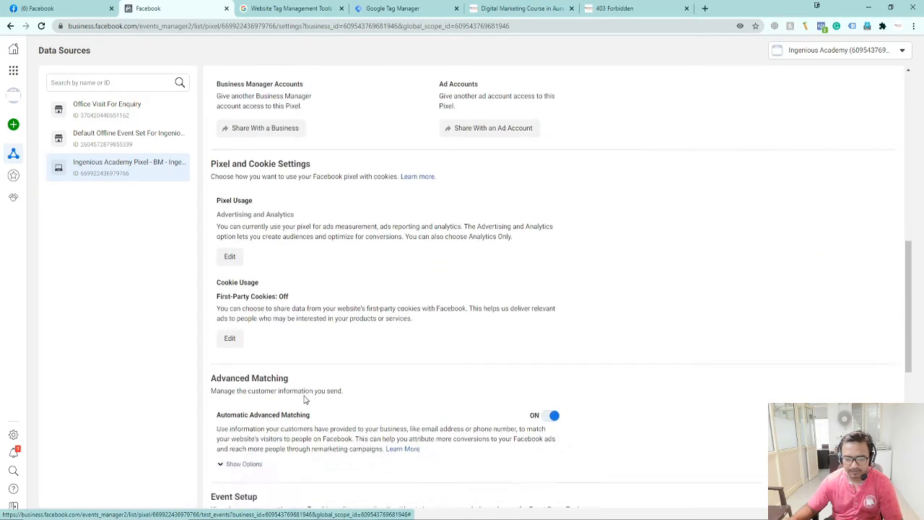
pyautogui.scroll(-2, 304, 400)
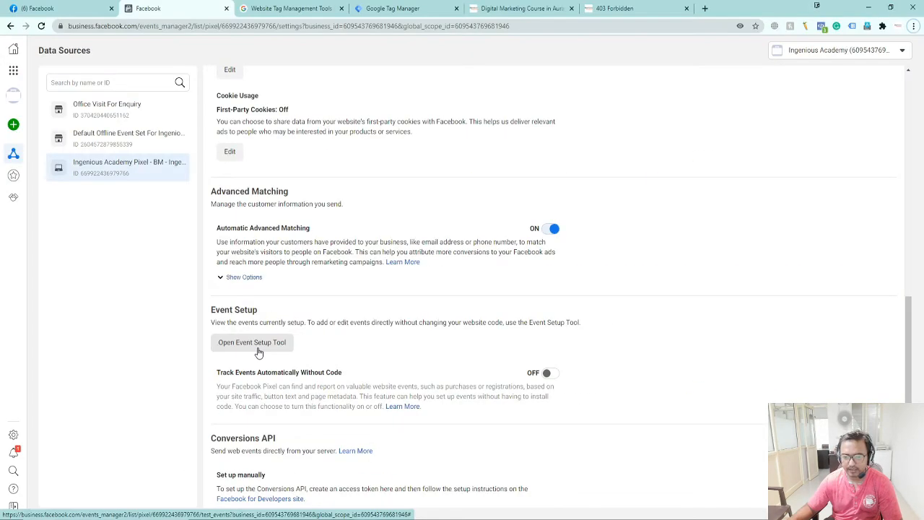
pyautogui.click(231, 324)
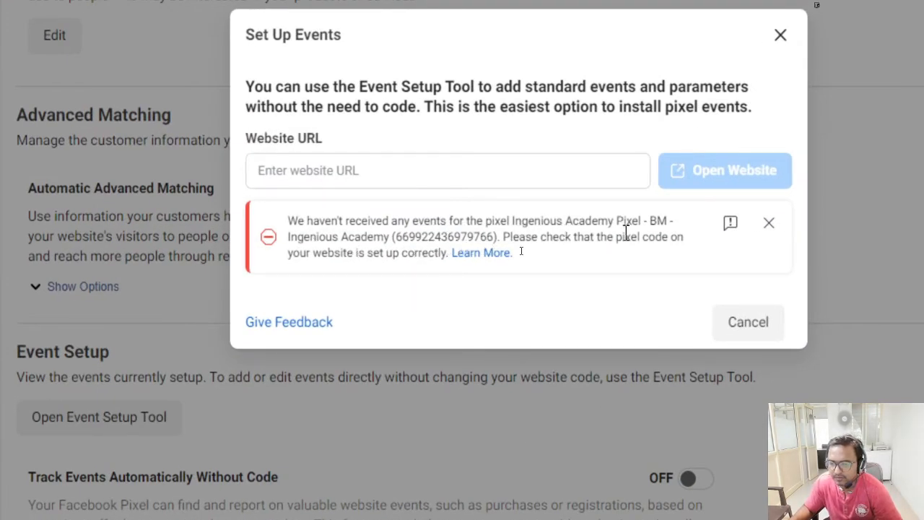
pyautogui.click(336, 170)
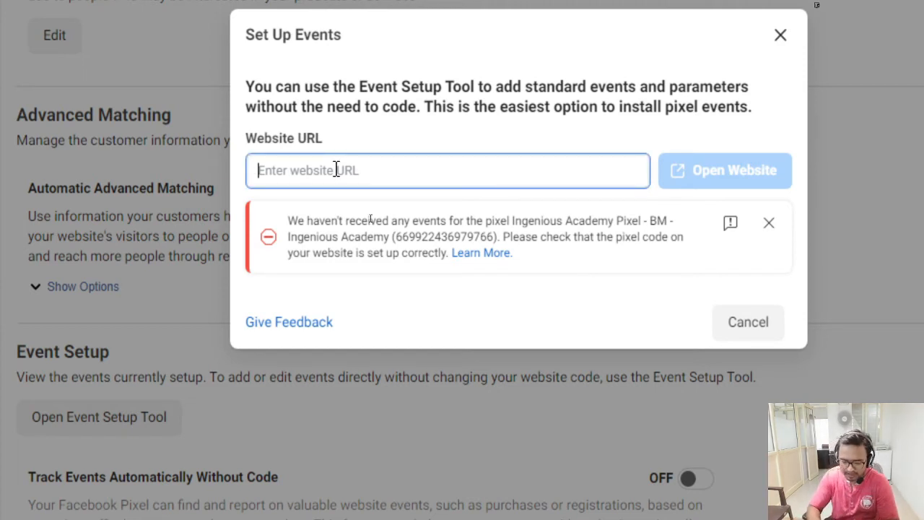
pyautogui.write('www')
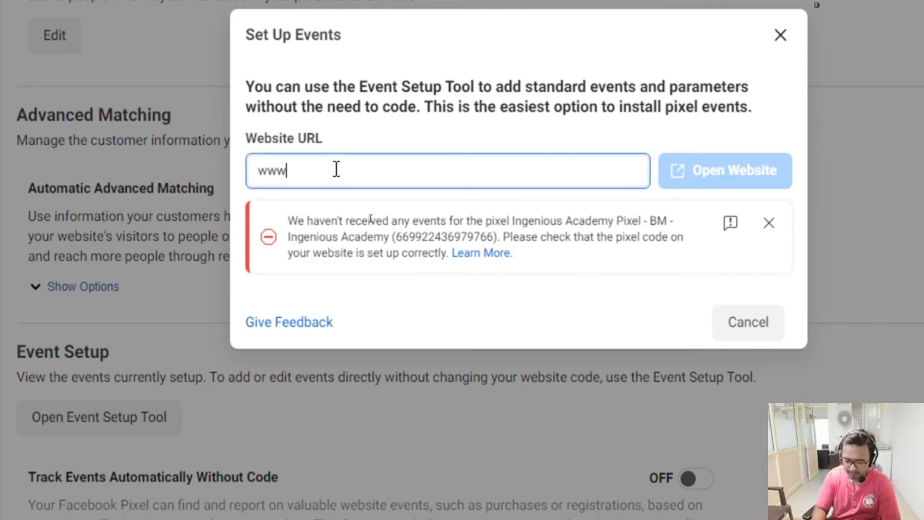
pyautogui.write('.ingeniousaca')
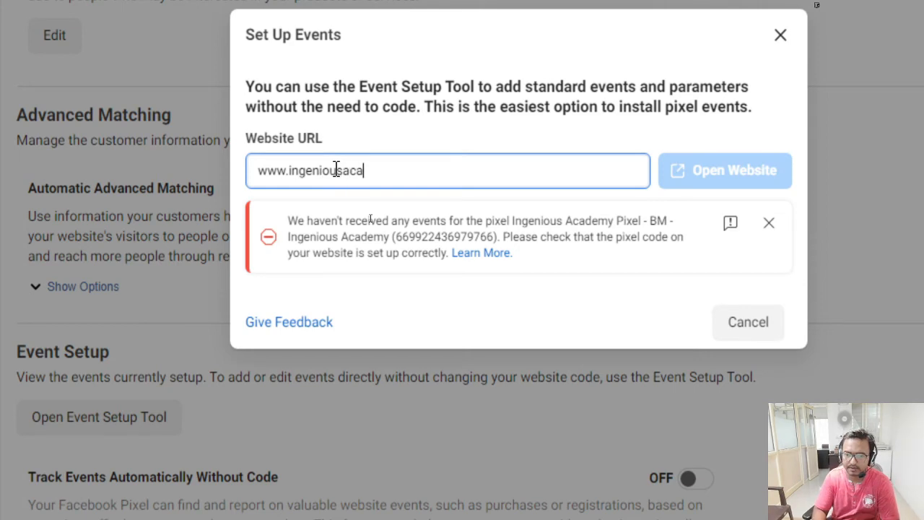
pyautogui.write('demy.in')
pyautogui.press('Return')
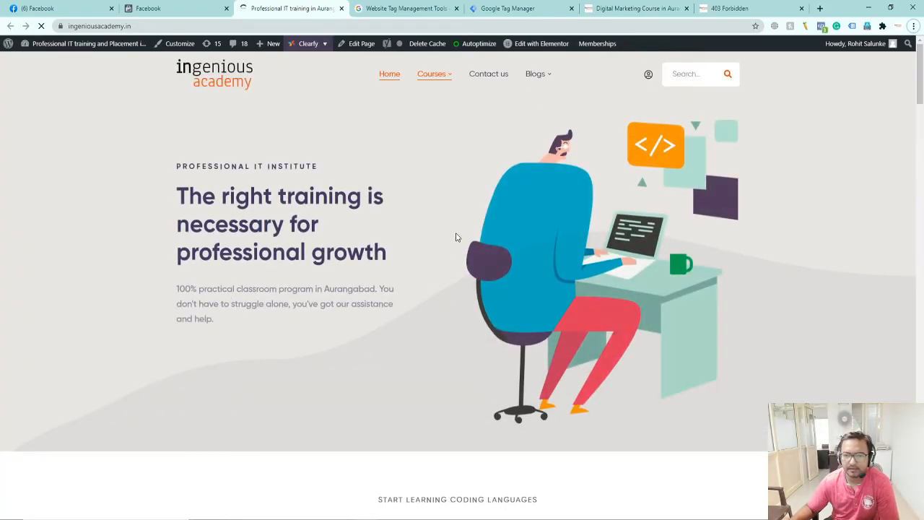
# - Allow the blocked third-party cookies on ingeniousacademy.in and reload the page with the event setup tool
pyautogui.scroll(-5, 457, 228)
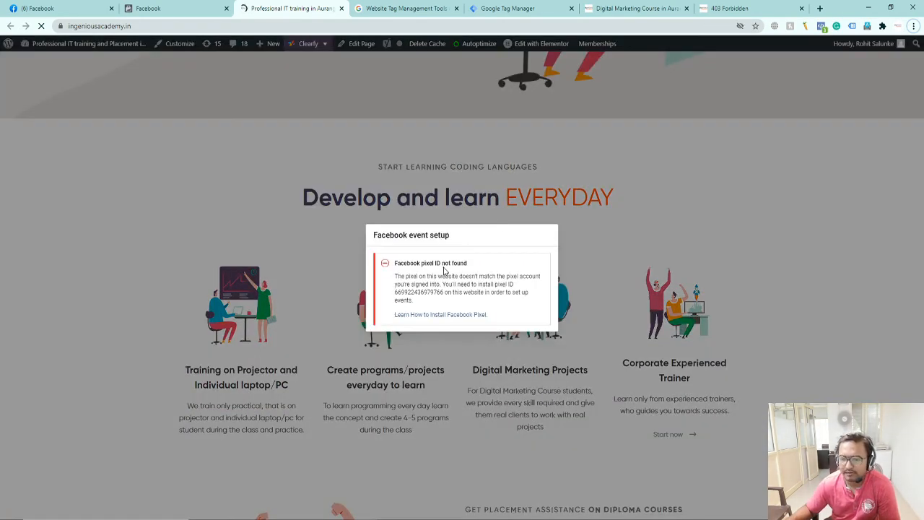
pyautogui.click(740, 26)
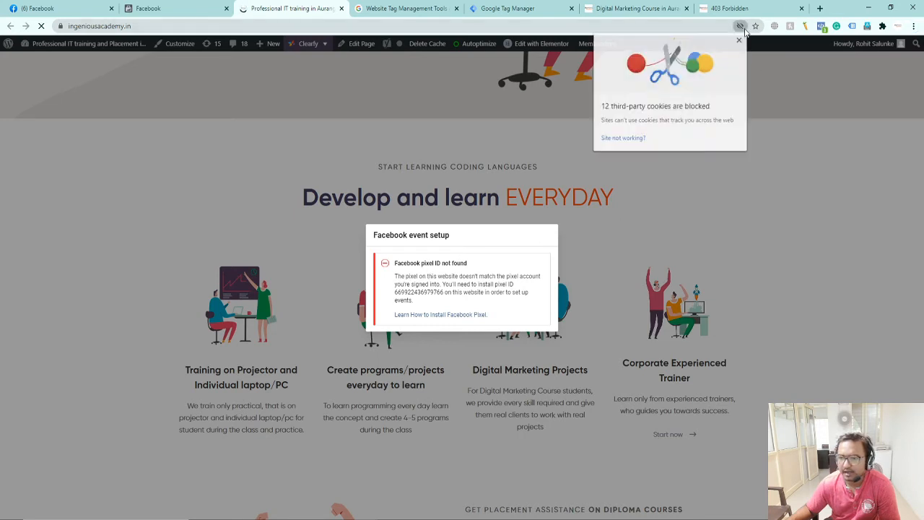
pyautogui.click(614, 138)
pyautogui.click(714, 135)
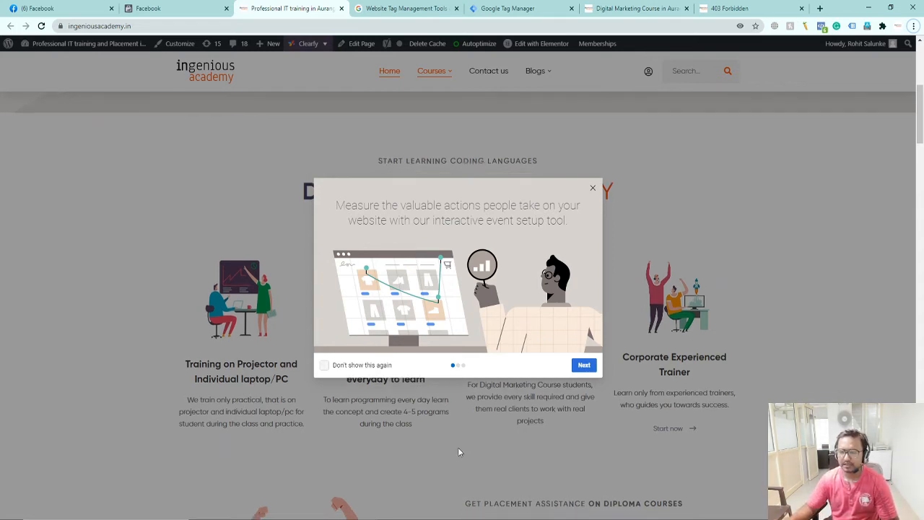
# - Go through the event setup tool's introduction on the home page and start the setup at the Leave a Message form
pyautogui.scroll(-10, 457, 448)
pyautogui.scroll(-10, 495, 444)
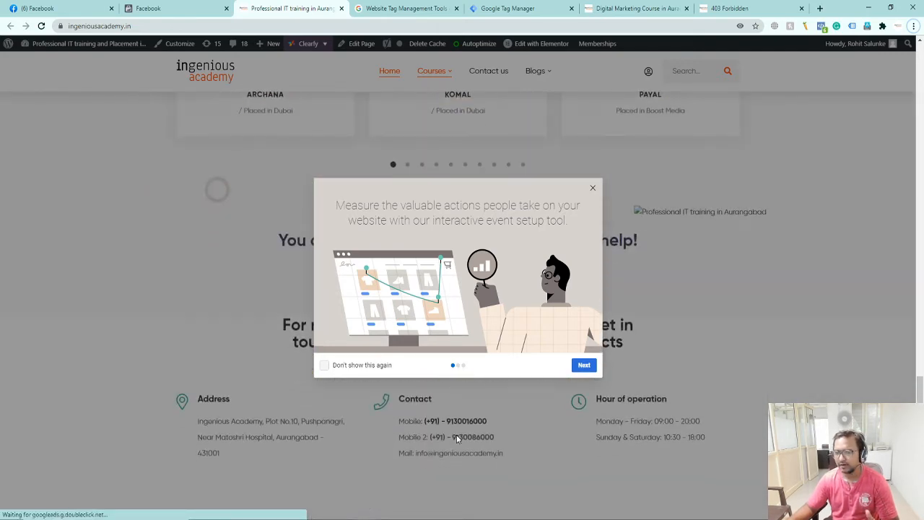
pyautogui.scroll(-10, 518, 420)
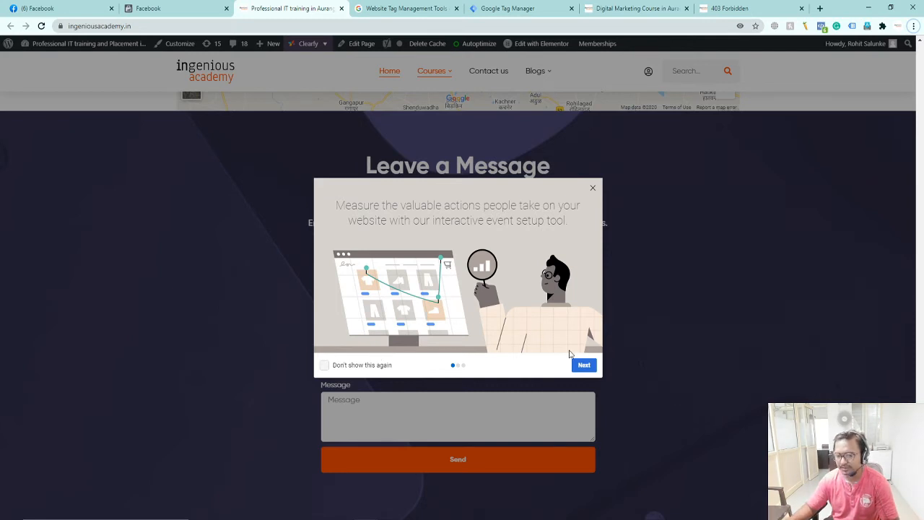
pyautogui.click(585, 366)
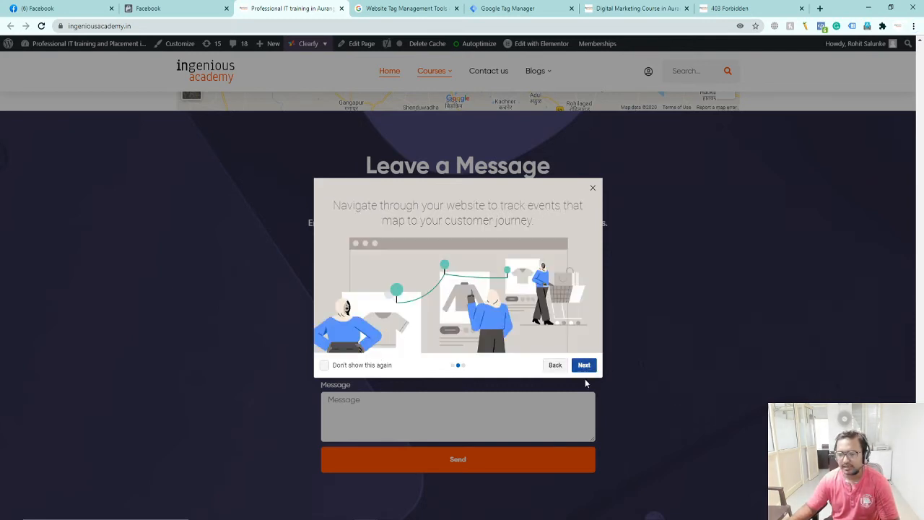
pyautogui.click(585, 366)
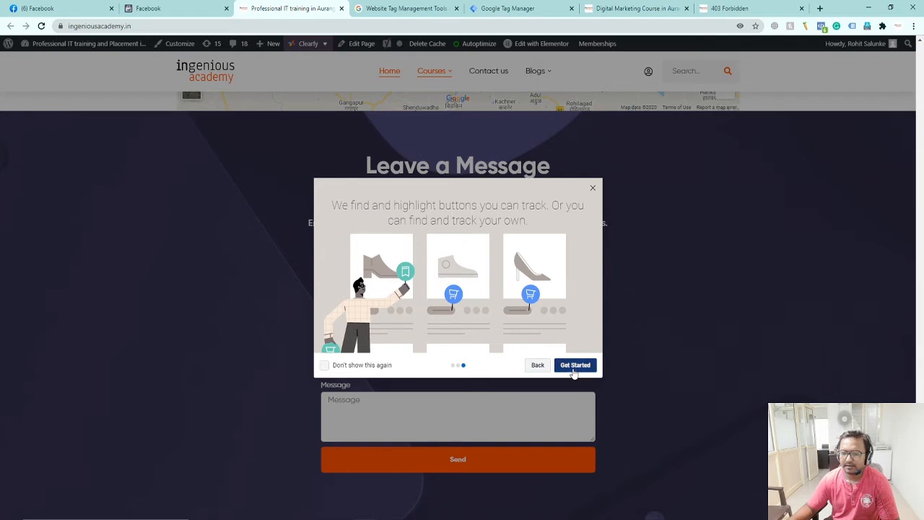
pyautogui.click(574, 365)
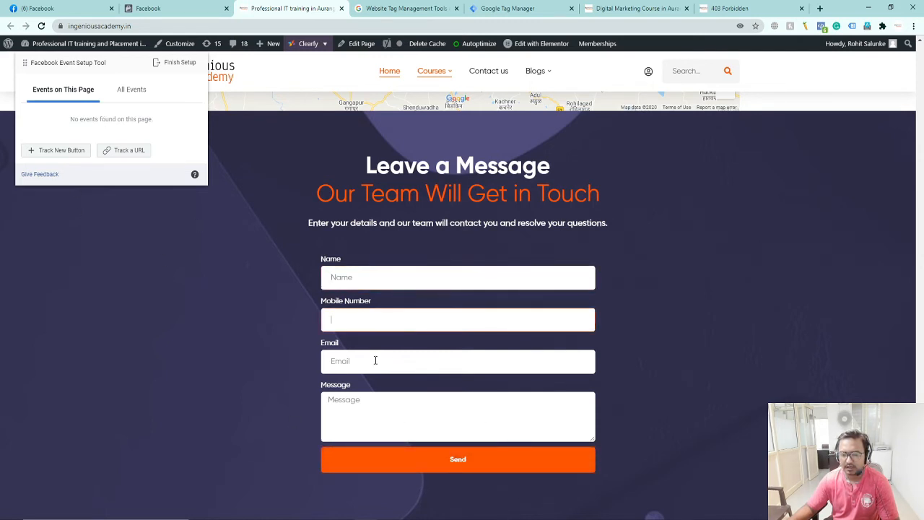
# - Track the Send button of the Leave a Message form as a Lead event
pyautogui.click(455, 431)
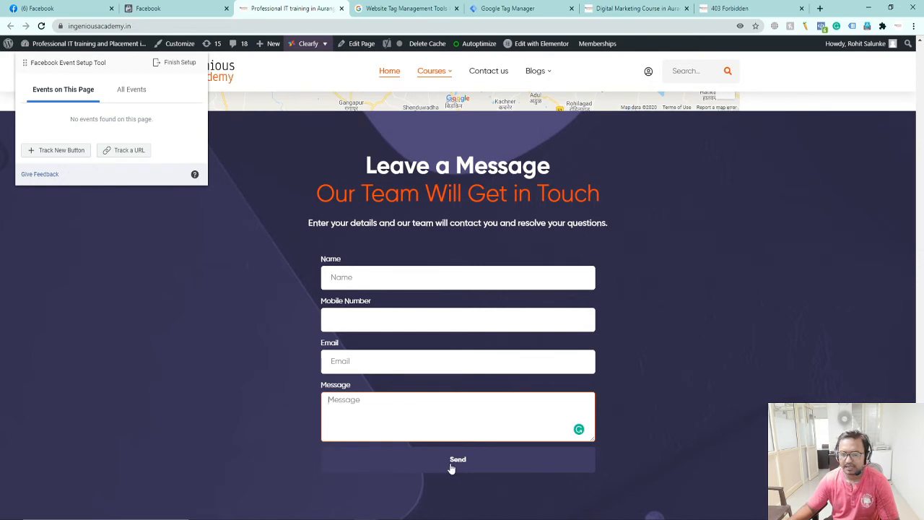
pyautogui.click(56, 153)
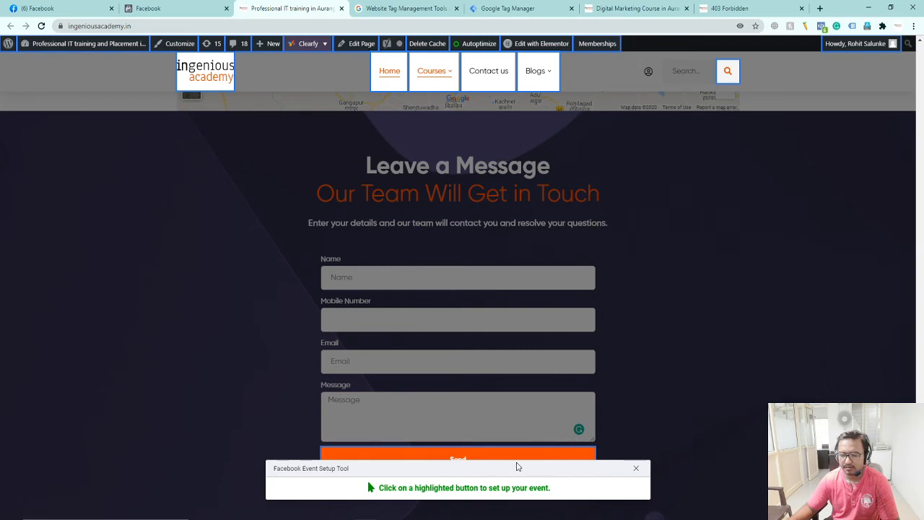
pyautogui.click(447, 457)
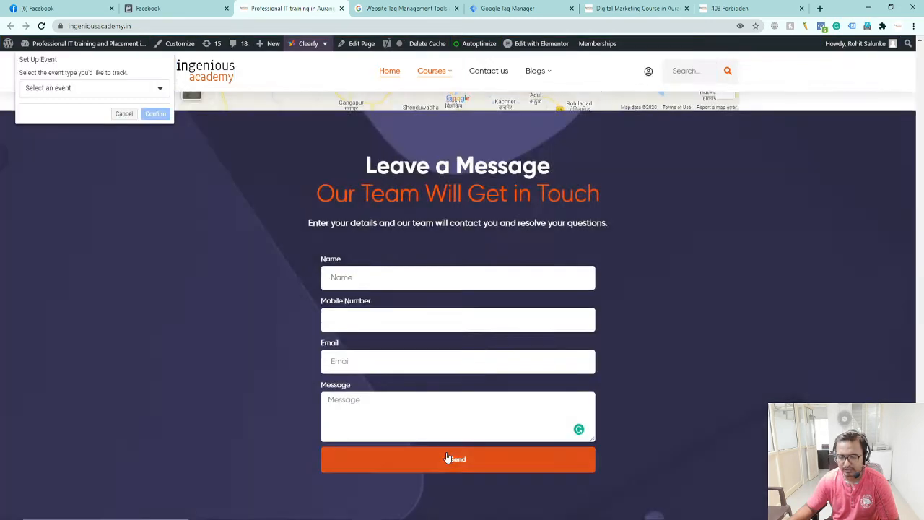
pyautogui.click(68, 88)
pyautogui.scroll(-1, 93, 181)
pyautogui.scroll(-1, 92, 182)
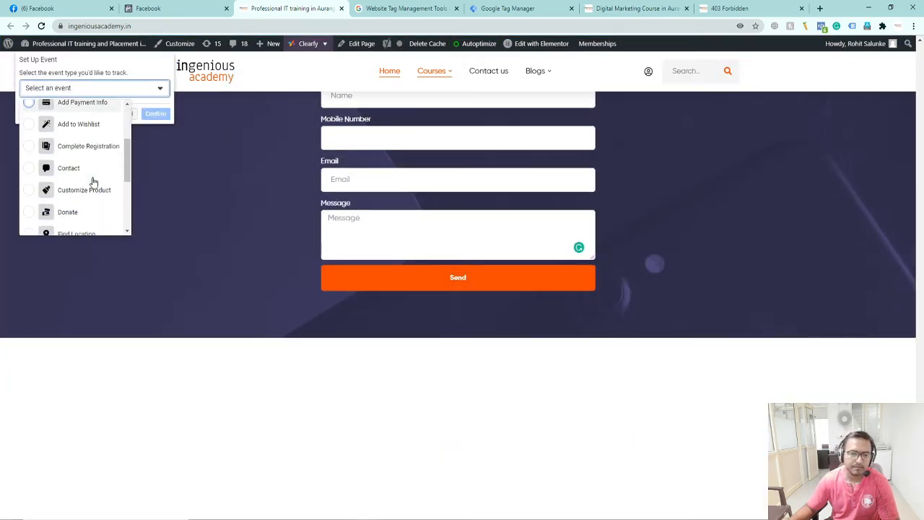
pyautogui.scroll(2, 93, 182)
pyautogui.scroll(1, 92, 180)
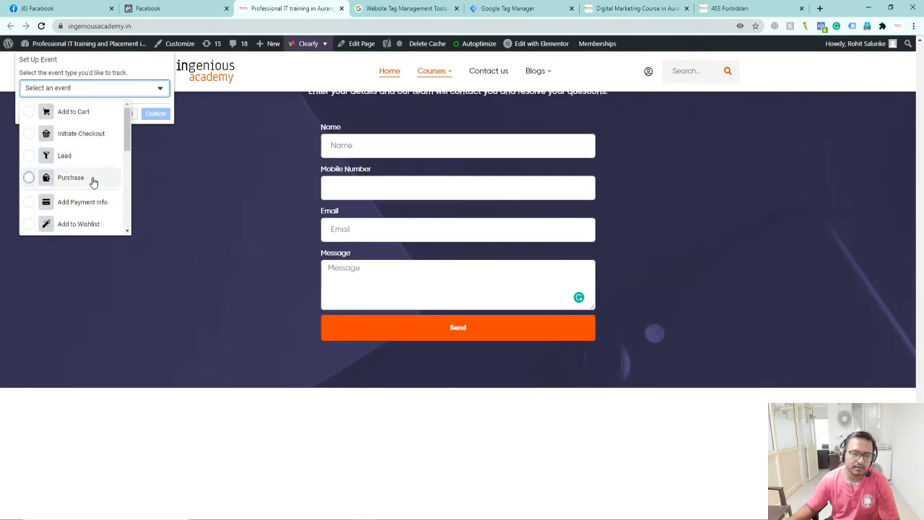
pyautogui.click(32, 156)
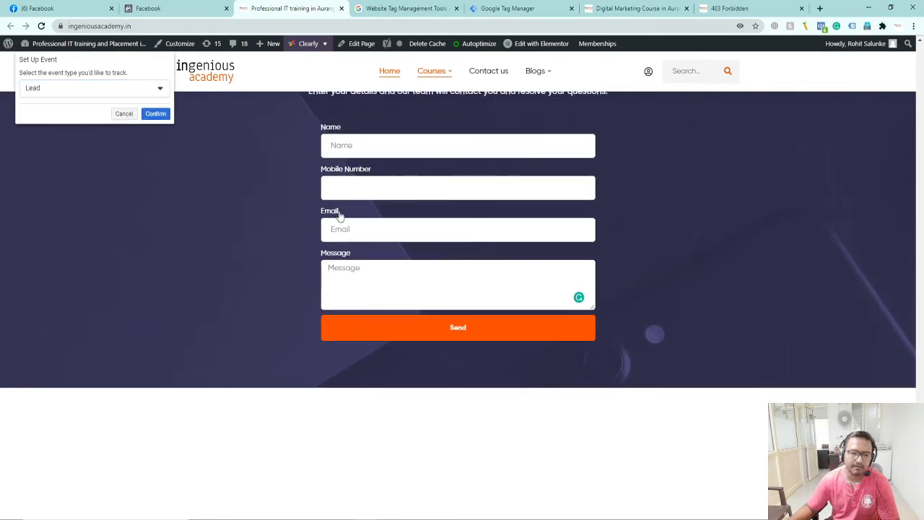
pyautogui.click(155, 113)
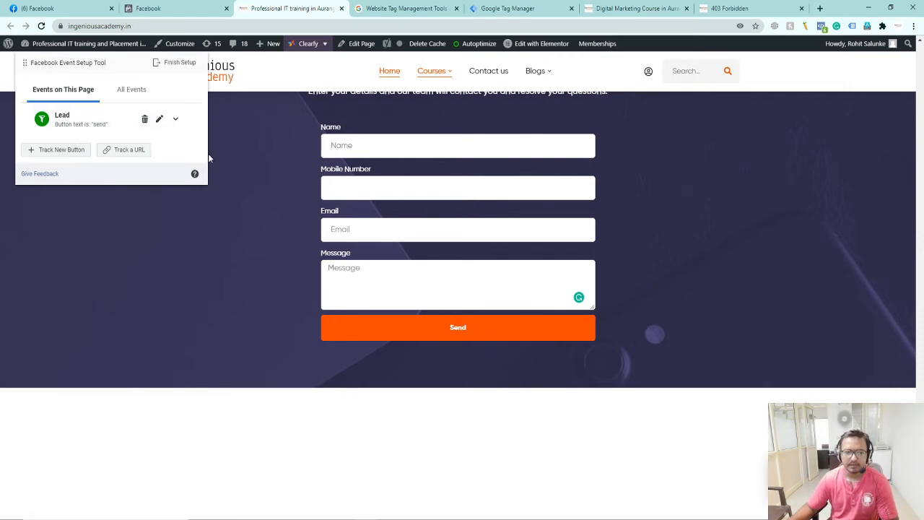
# - Open the website's Digital Marketing Course page and expand the Google Analytics section of the syllabus
pyautogui.scroll(4, 521, 241)
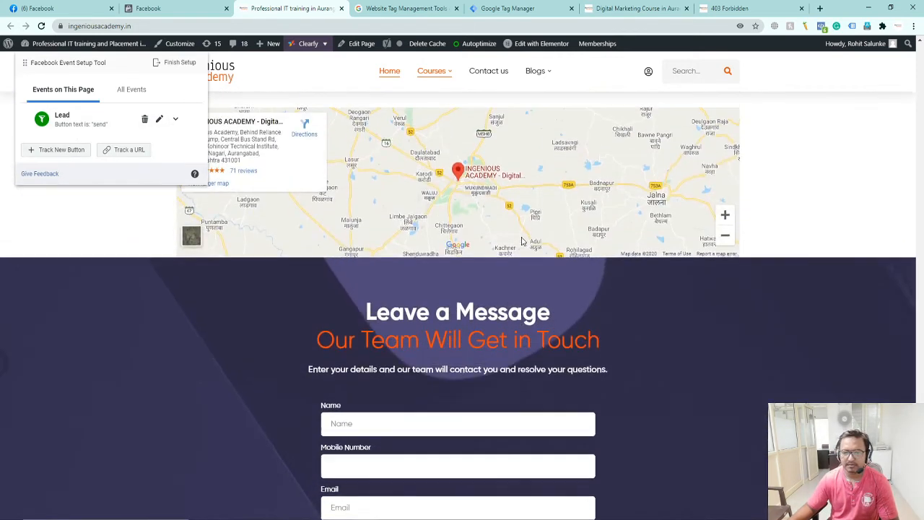
pyautogui.click(447, 85)
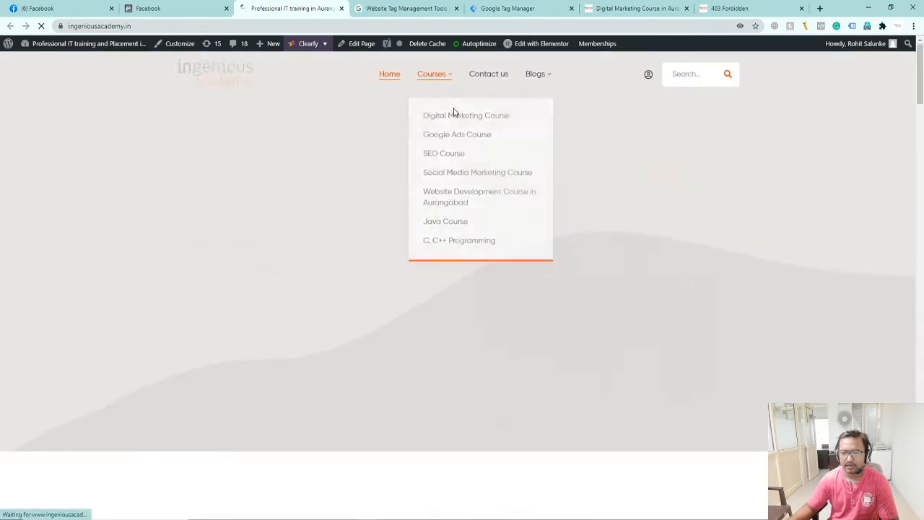
pyautogui.click(446, 116)
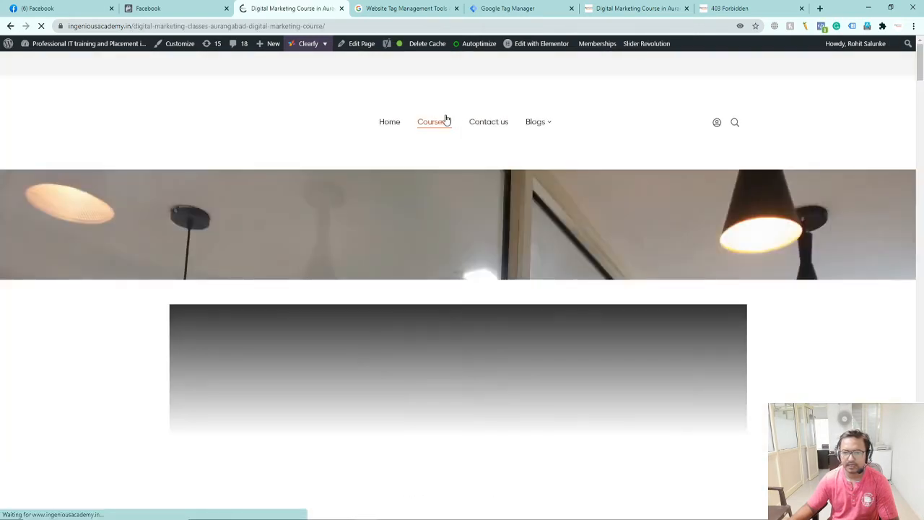
pyautogui.scroll(-5, 484, 189)
pyautogui.scroll(-15, 485, 206)
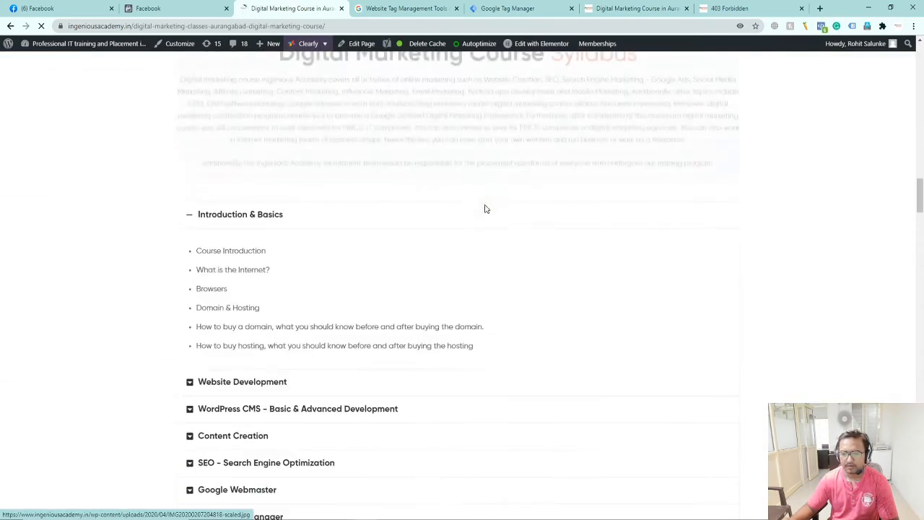
pyautogui.scroll(2, 255, 258)
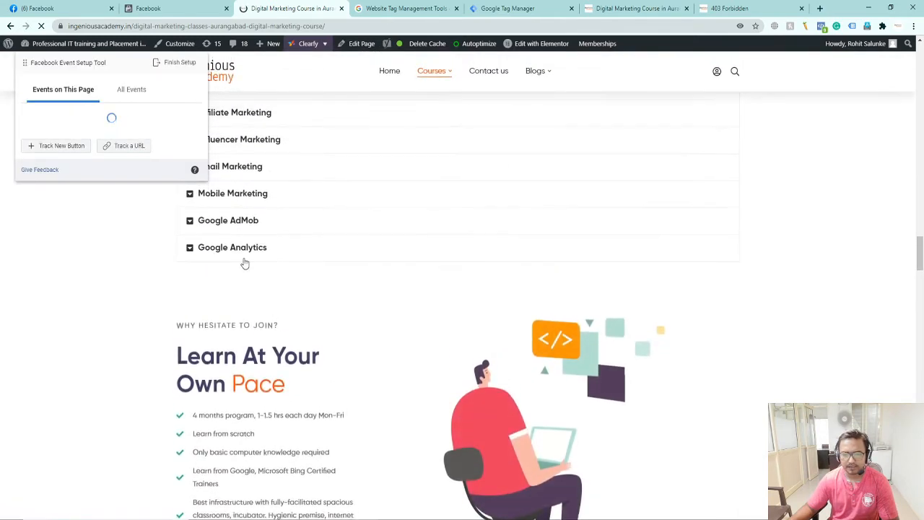
pyautogui.click(233, 250)
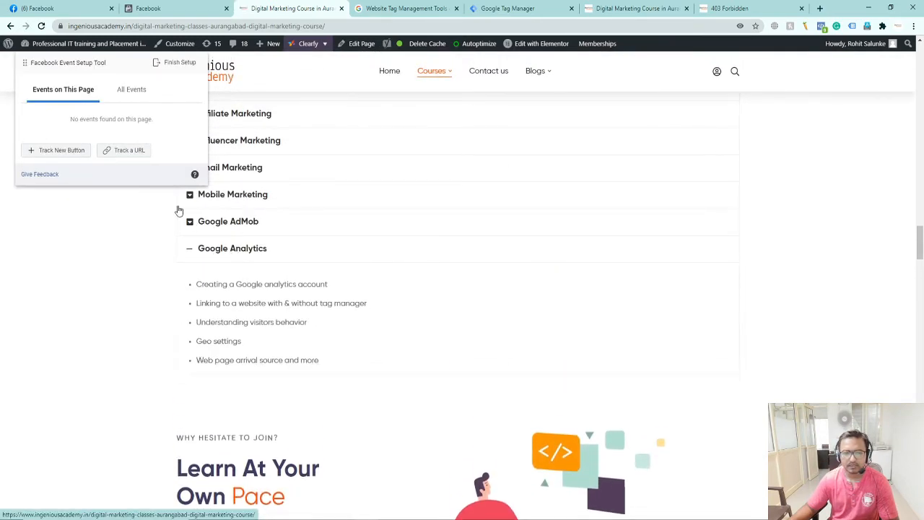
# - Add a new button event that tracks the Google Analytics syllabus heading on the Digital Marketing Course page as View Content
pyautogui.click(143, 89)
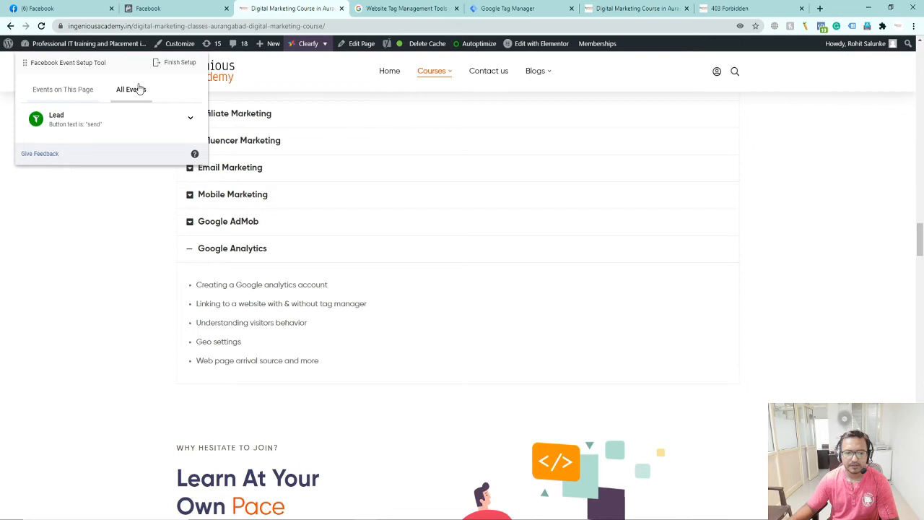
pyautogui.click(60, 93)
pyautogui.click(34, 151)
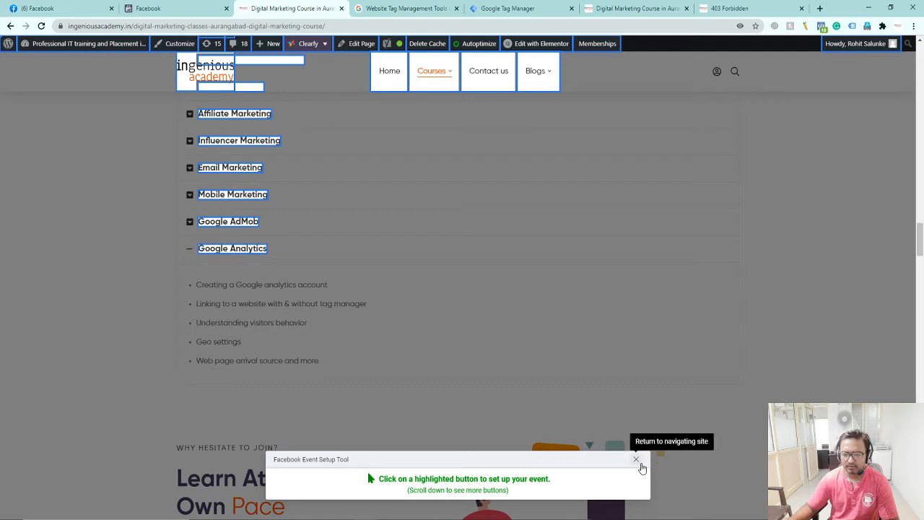
pyautogui.click(233, 249)
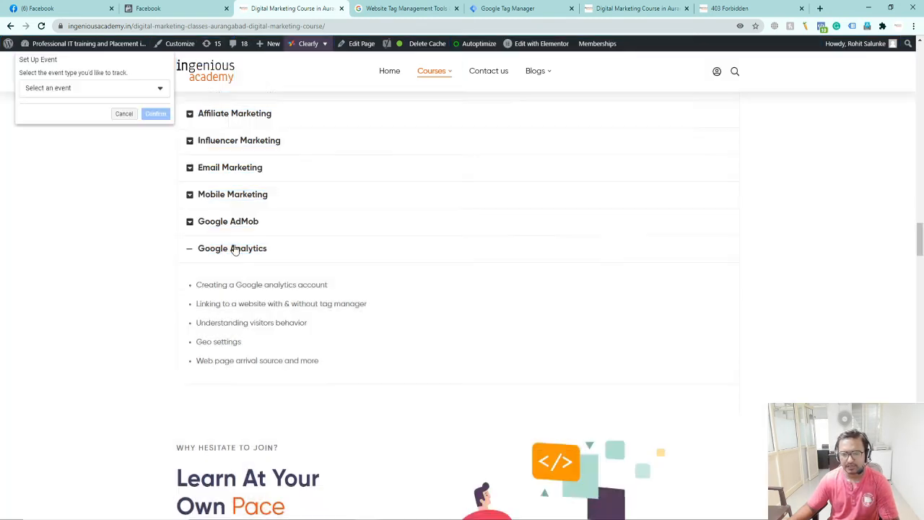
pyautogui.click(114, 89)
pyautogui.scroll(-5, 103, 162)
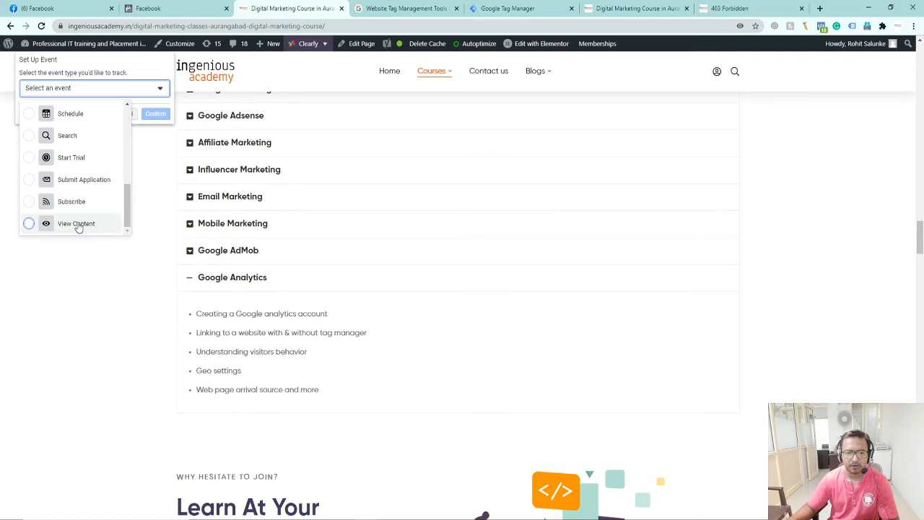
pyautogui.click(78, 223)
pyautogui.click(155, 113)
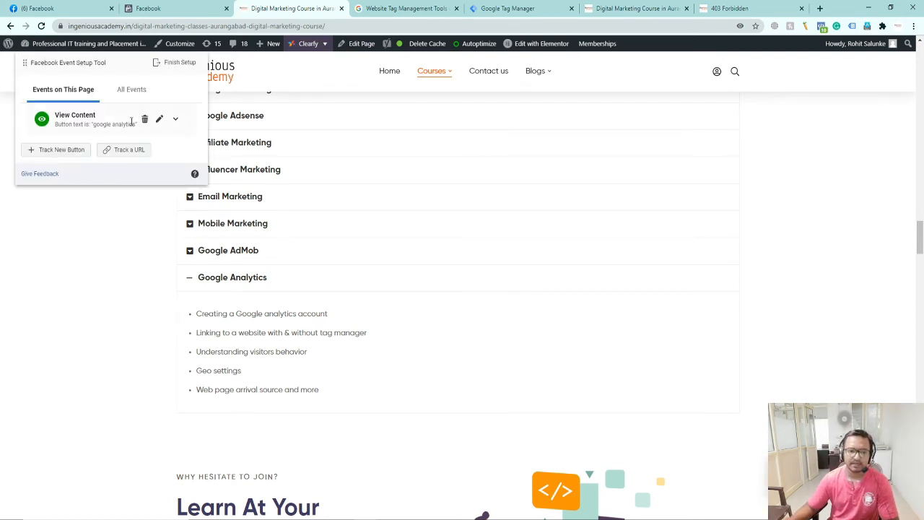
# - Review the list of all configured events, then finish the event setup and submit feedback that the tool was helpful
pyautogui.click(132, 89)
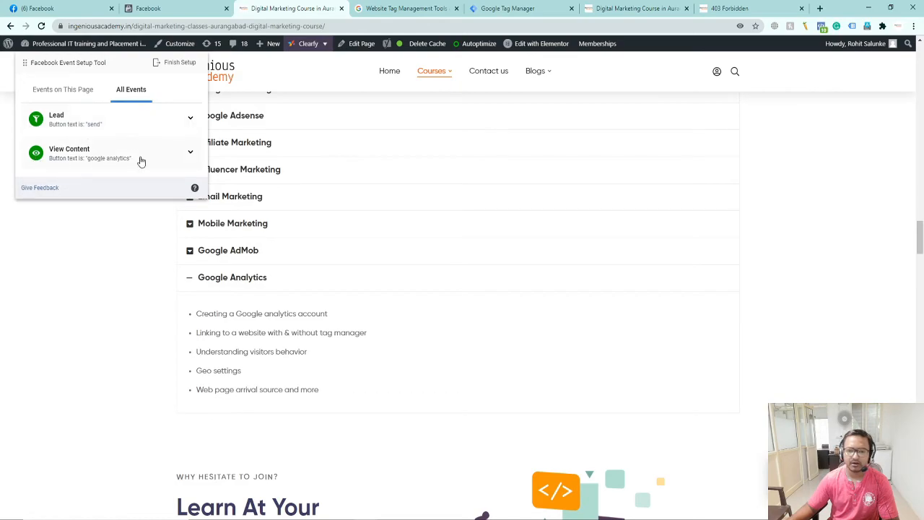
pyautogui.scroll(15, 730, 207)
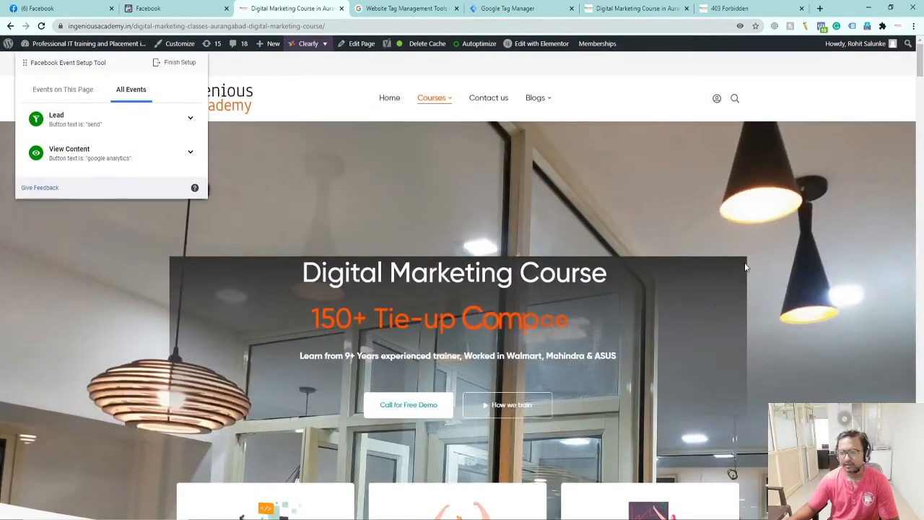
pyautogui.click(174, 65)
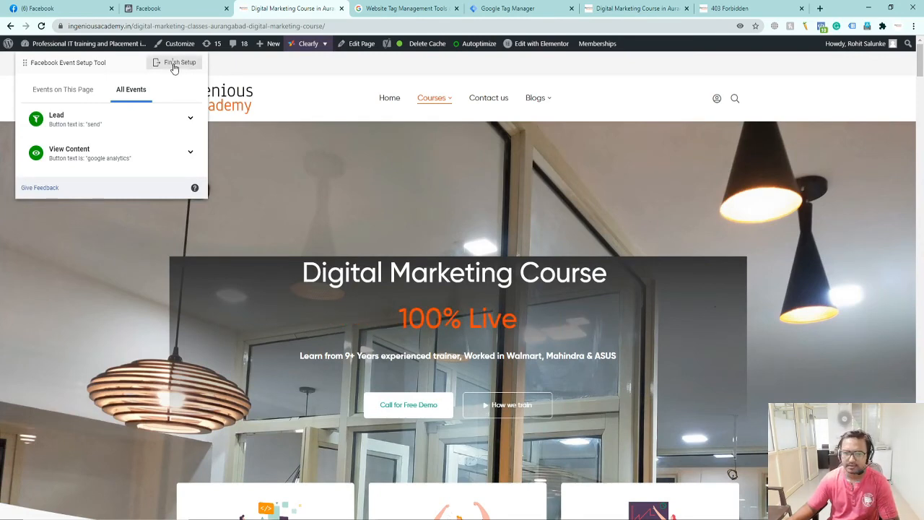
pyautogui.click(582, 395)
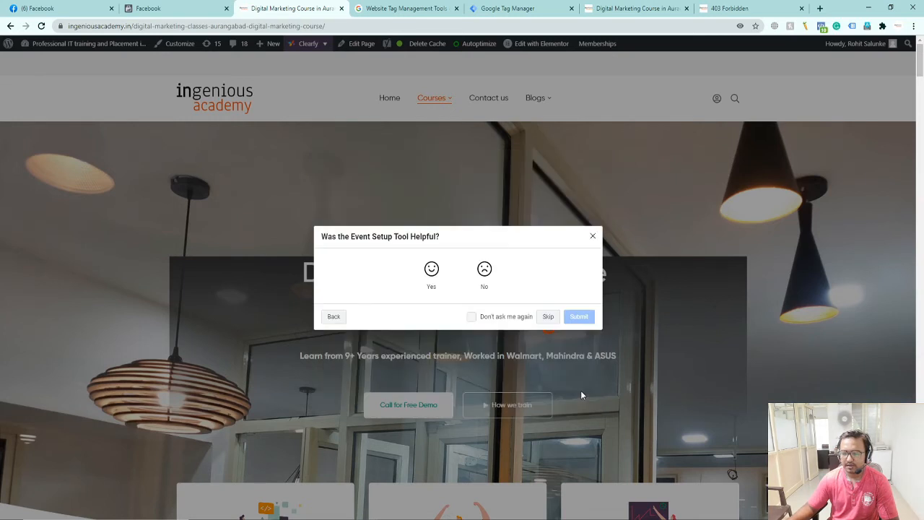
pyautogui.click(430, 269)
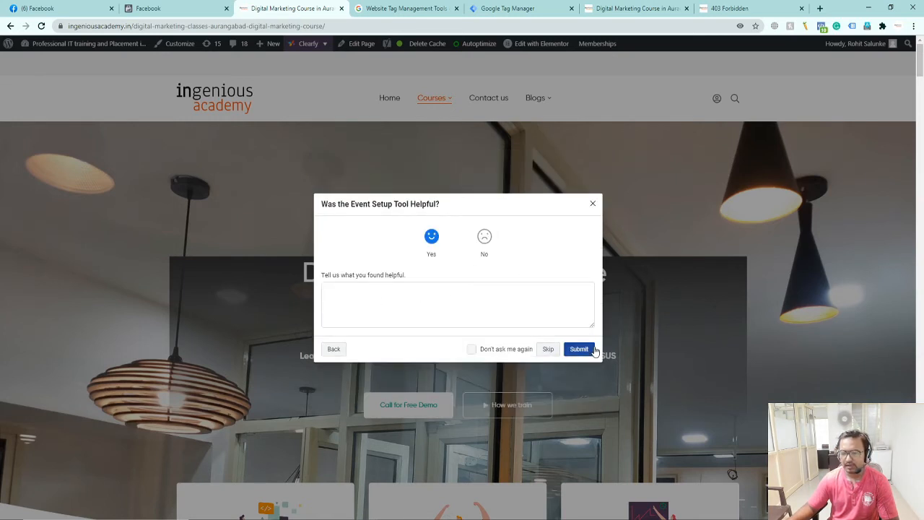
pyautogui.click(579, 348)
pyautogui.click(577, 332)
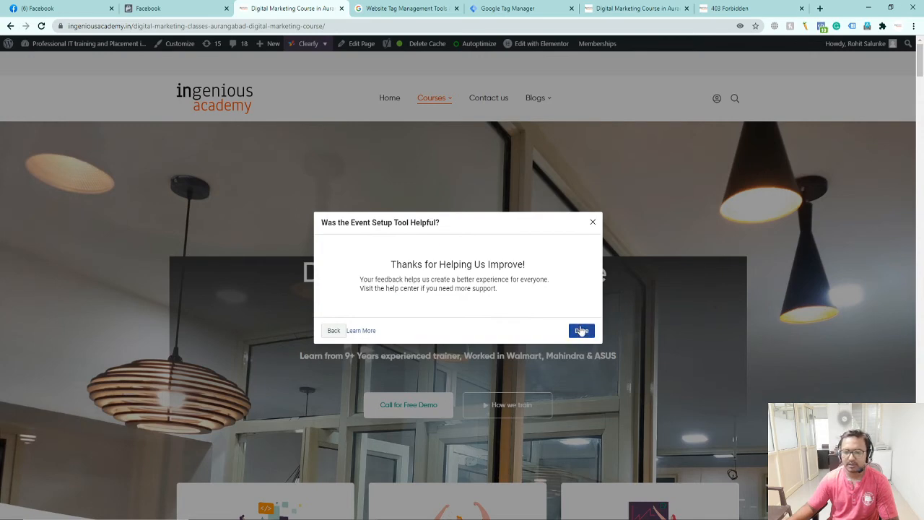
# - Look through the settings of the Ingenious Academy Pixel, including sharing, cookie usage, advanced matching and event setup
pyautogui.scroll(-3, 347, 275)
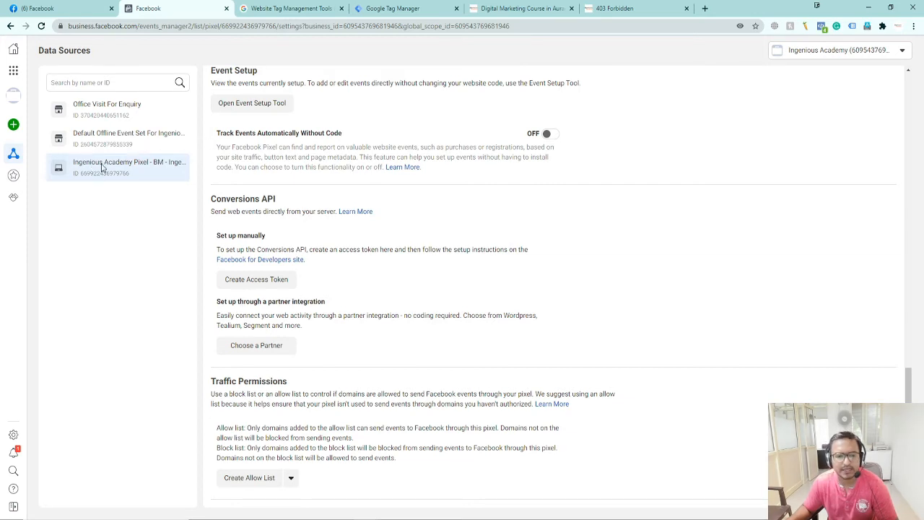
pyautogui.scroll(4, 325, 192)
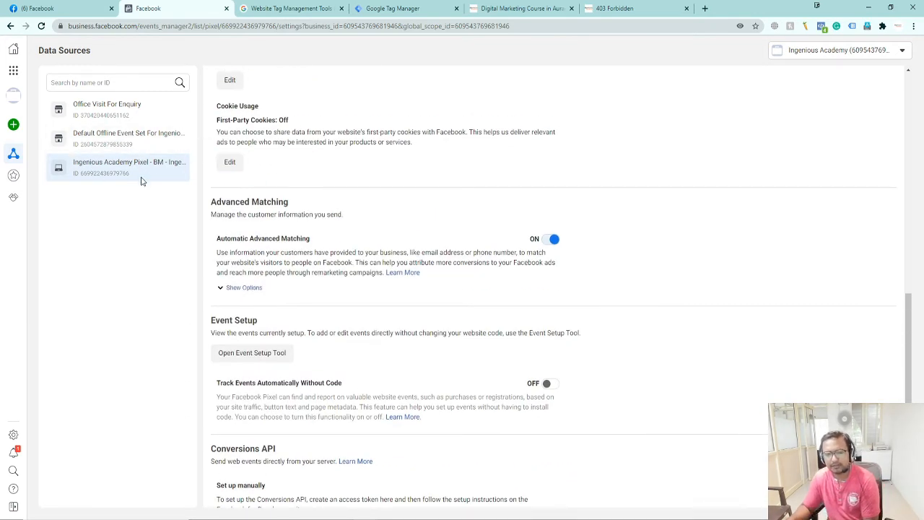
pyautogui.scroll(10, 460, 220)
pyautogui.scroll(1, 295, 134)
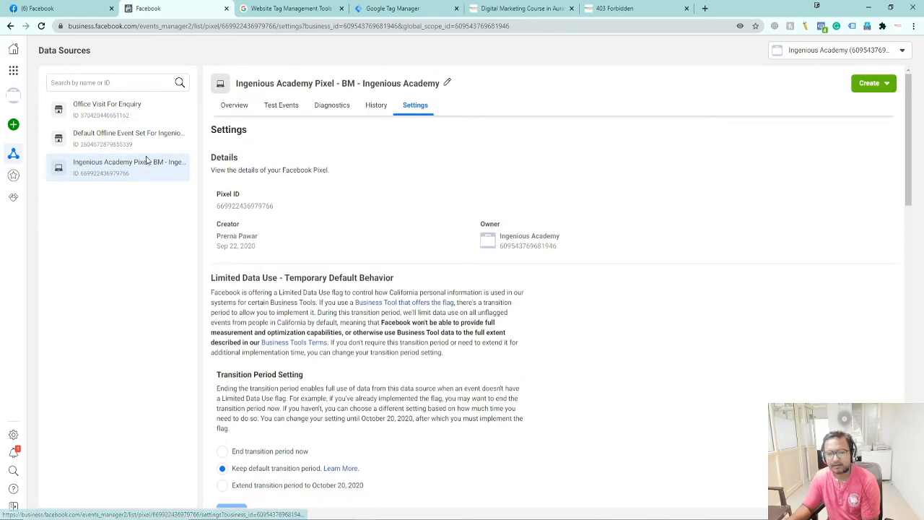
pyautogui.scroll(-6, 431, 326)
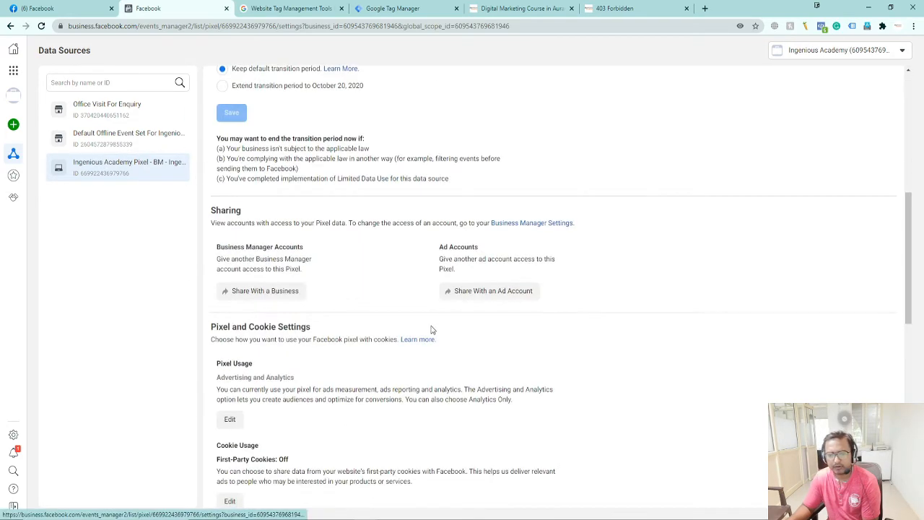
pyautogui.scroll(-3, 295, 303)
pyautogui.scroll(3, 264, 302)
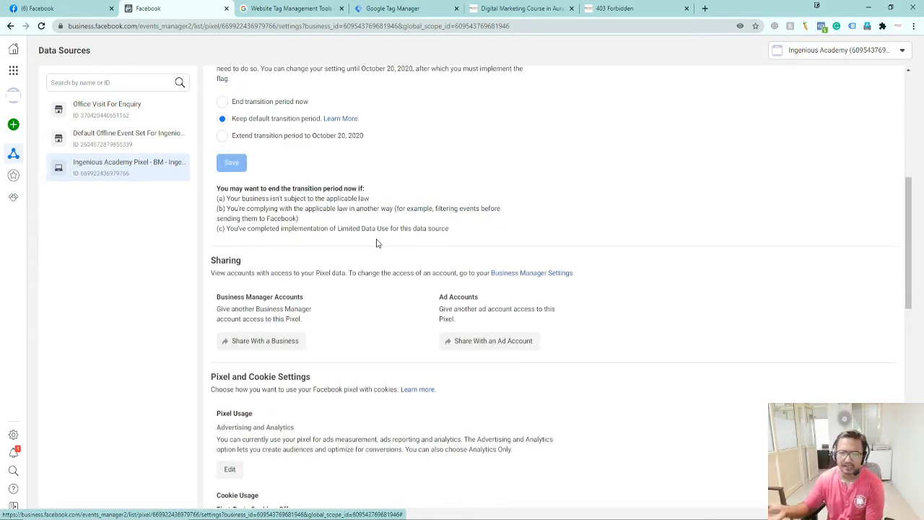
pyautogui.scroll(4, 469, 286)
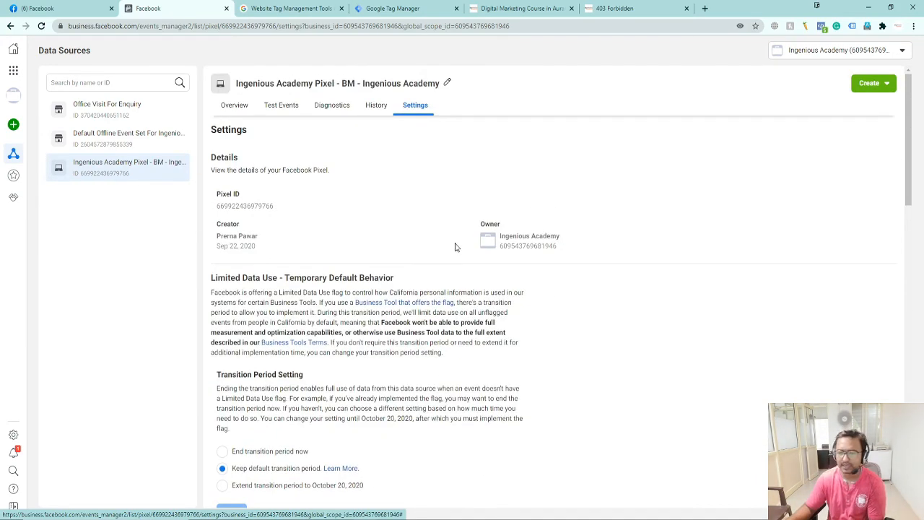
pyautogui.click(280, 107)
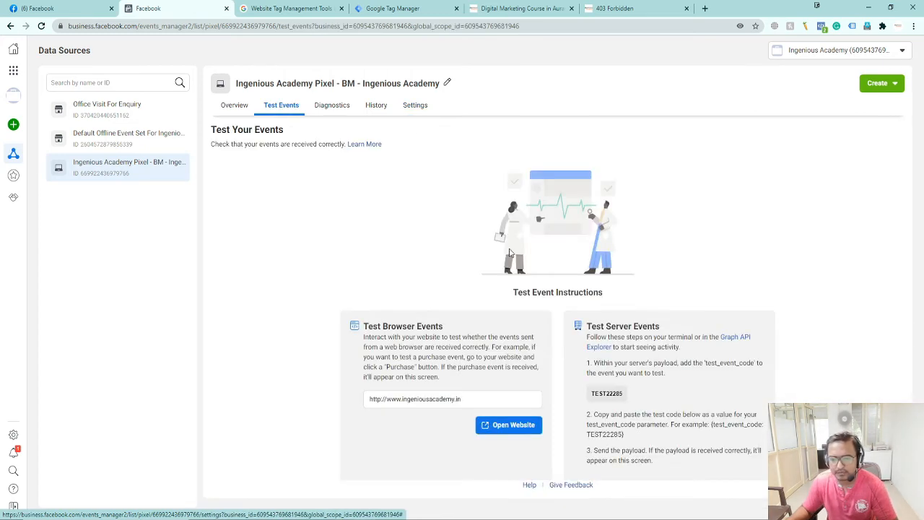
pyautogui.click(467, 398)
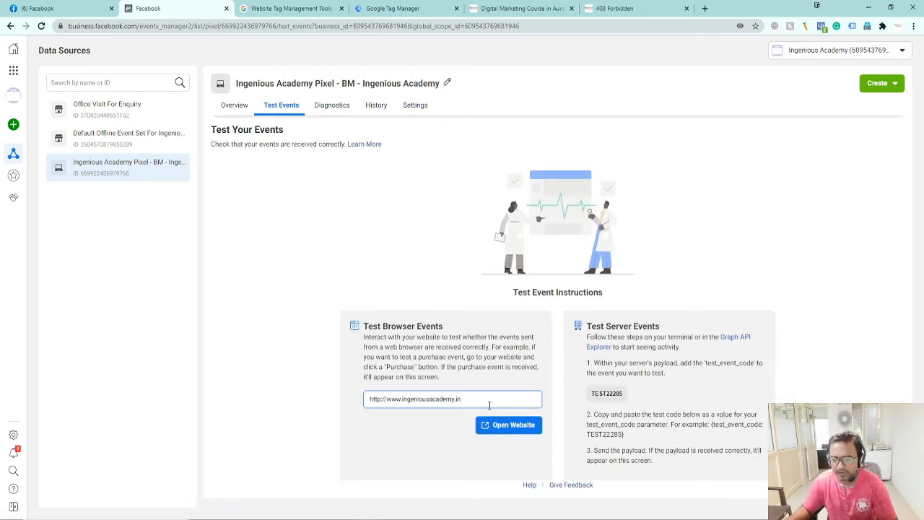
pyautogui.click(528, 432)
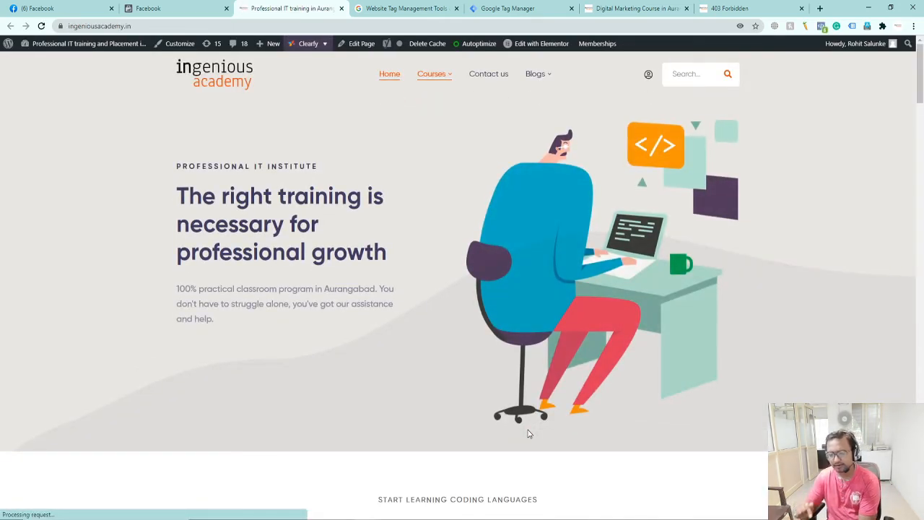
# - Fill in the Leave a Message form with a test name, mobile number, email and the message "asdfa sdfasd fjas;dfjasdf", and send it
pyautogui.scroll(-15, 527, 432)
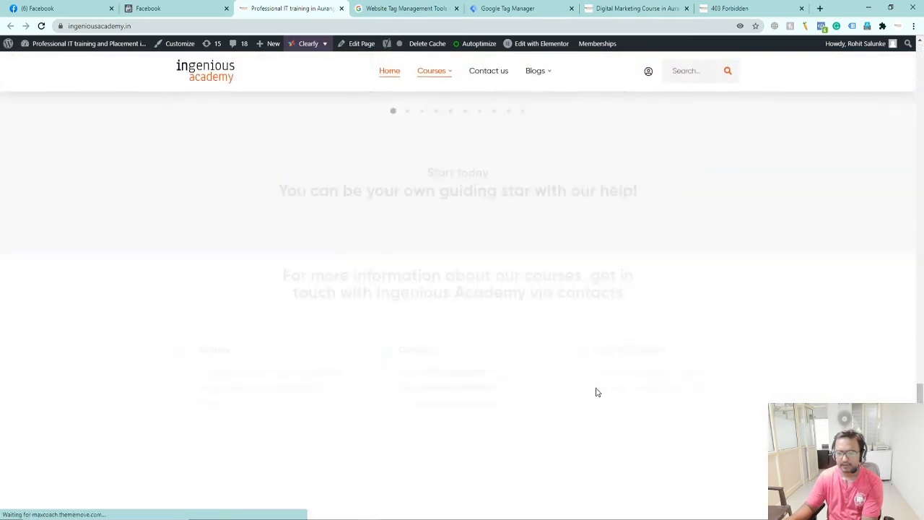
pyautogui.scroll(-3, 299, 347)
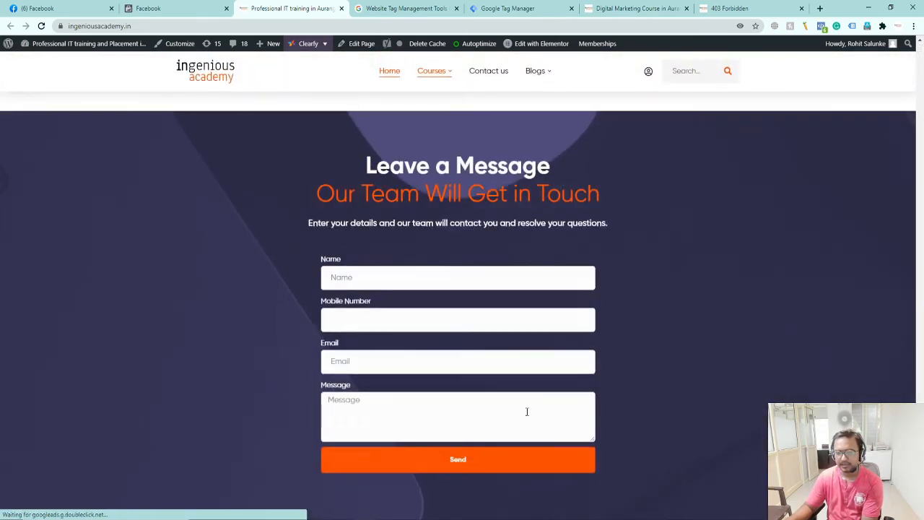
pyautogui.click(366, 277)
pyautogui.press('Tab')
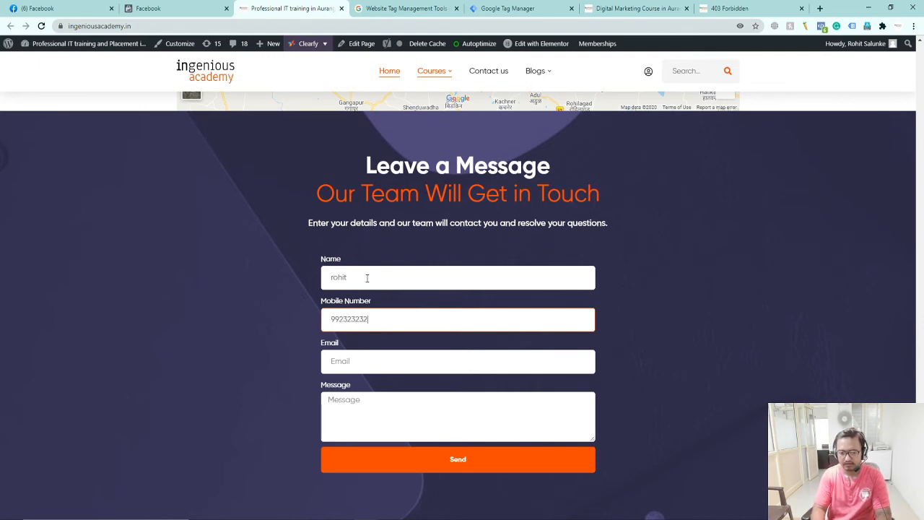
pyautogui.press('BackSpace')
pyautogui.press('BackSpace')
pyautogui.press('BackSpace')
pyautogui.press('BackSpace')
pyautogui.press('BackSpace')
pyautogui.press('BackSpace')
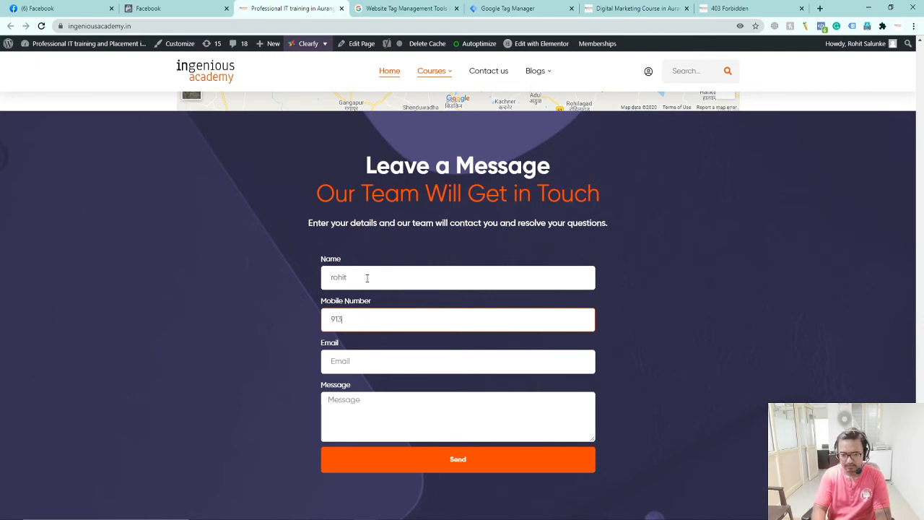
pyautogui.write('130016000')
pyautogui.press('Tab')
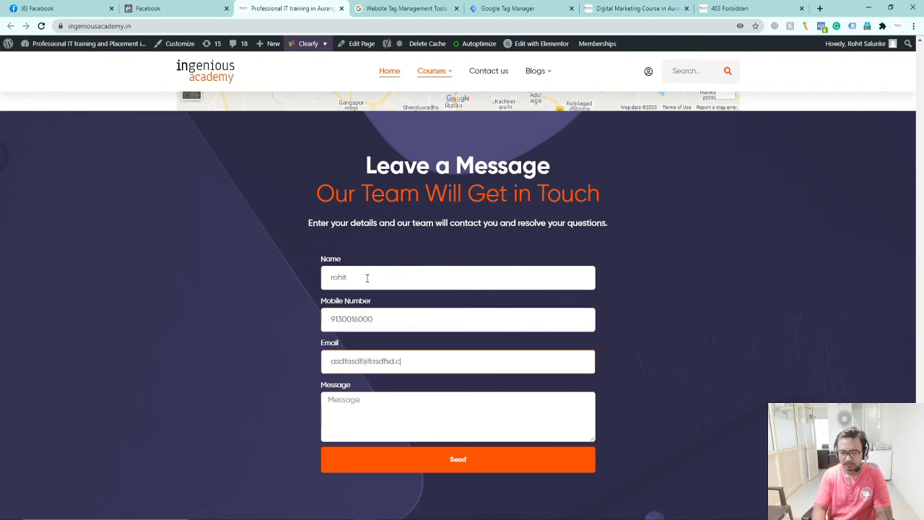
pyautogui.press('Tab')
pyautogui.write('asdfa sdfasd fjas;dfjasdf')
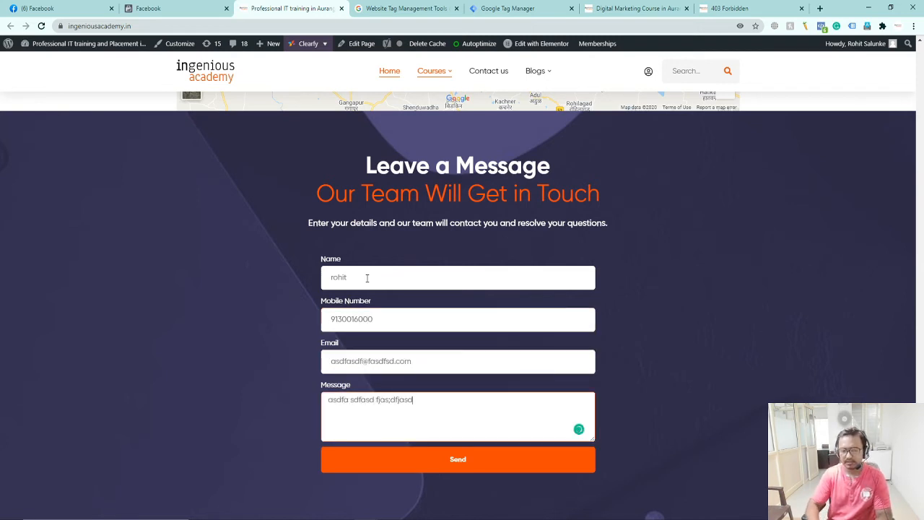
pyautogui.click(462, 460)
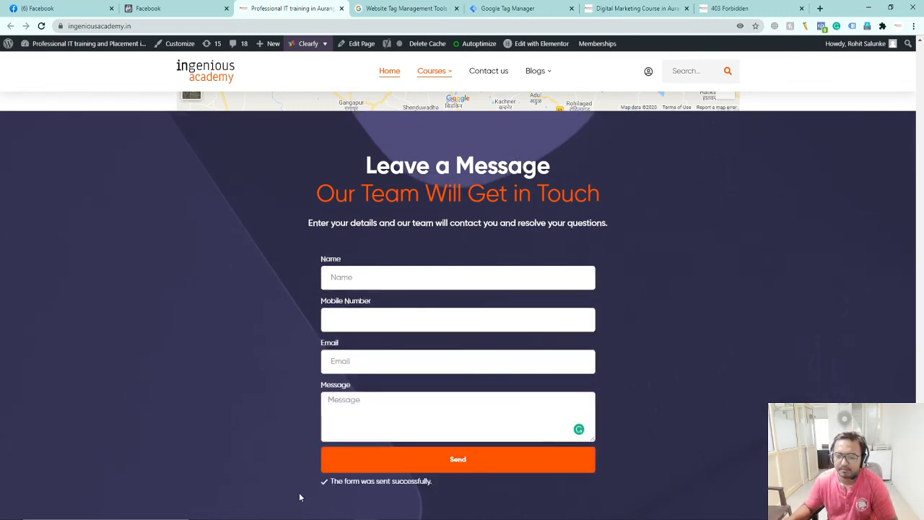
# - Open the Digital Marketing Course page in the test session and expand the tracked Google Analytics syllabus section
pyautogui.moveTo(436, 75)
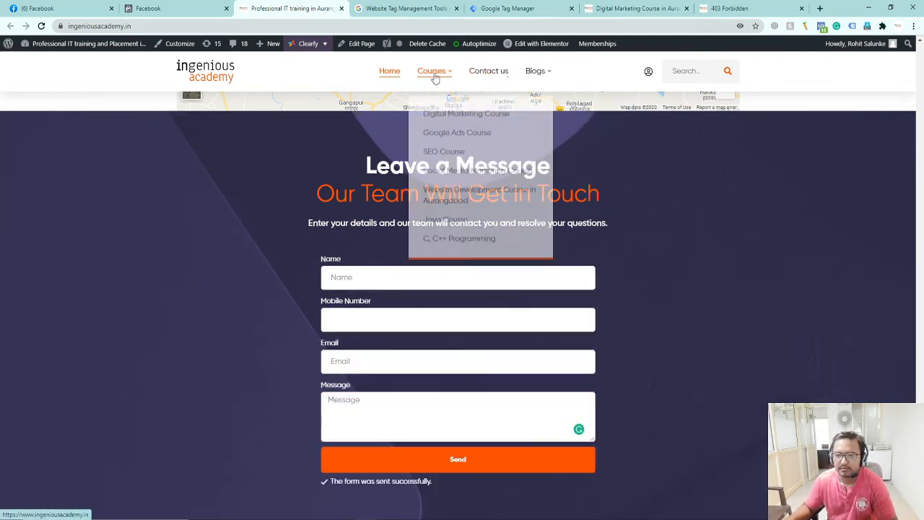
pyautogui.click(439, 112)
pyautogui.scroll(-6, 431, 359)
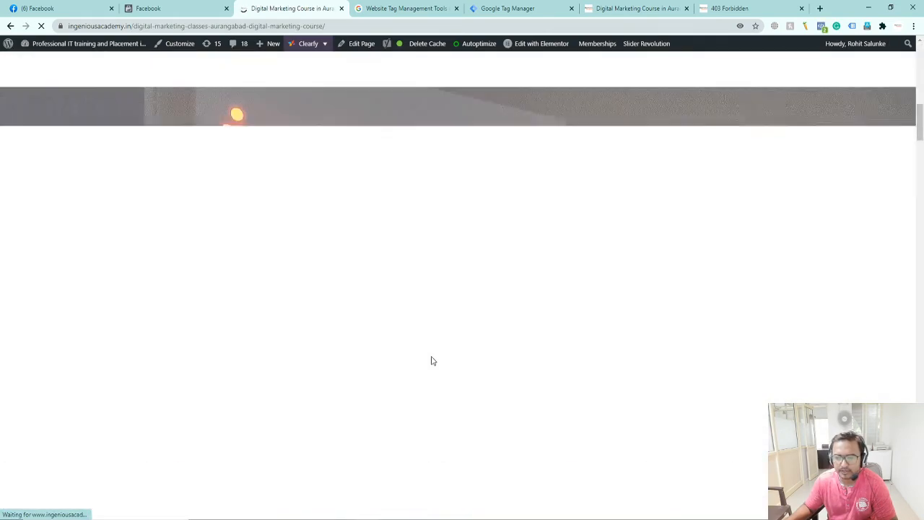
pyautogui.scroll(-20, 431, 366)
pyautogui.scroll(18, 431, 368)
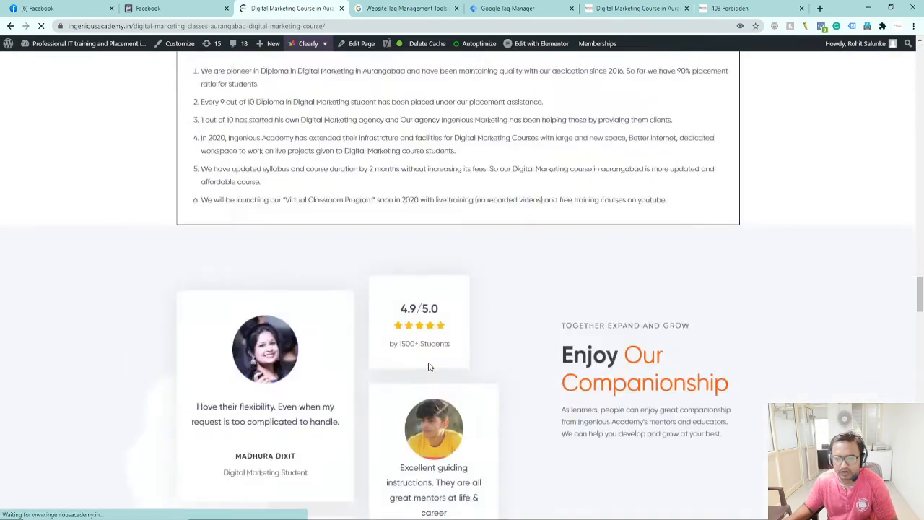
pyautogui.scroll(5, 430, 368)
pyautogui.scroll(-8, 426, 367)
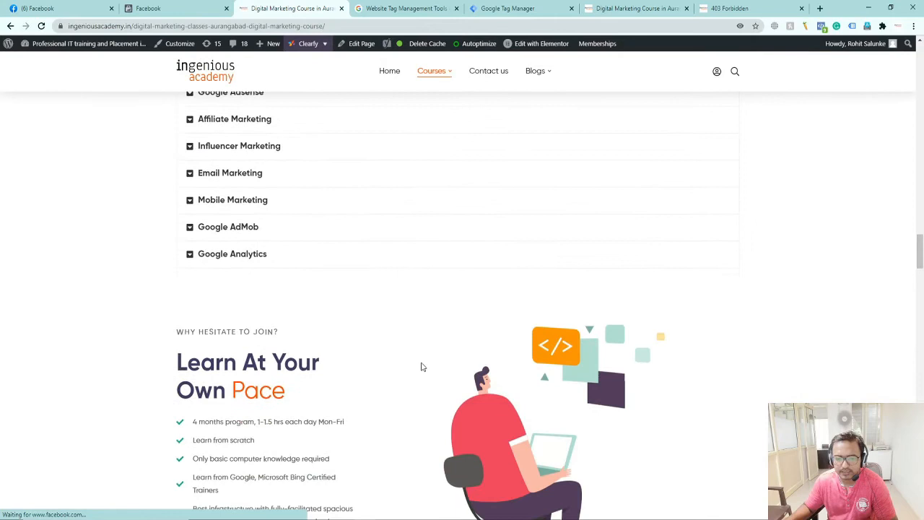
pyautogui.click(244, 261)
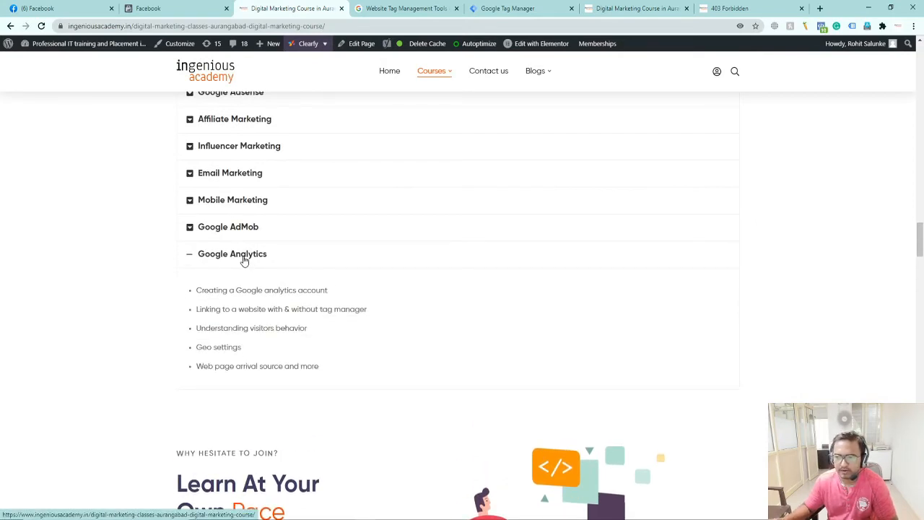
# - Check the received test events in Events Manager, the Facebook Pixel tag in Google Tag Manager and the open Digital Marketing Course page
pyautogui.click(174, 7)
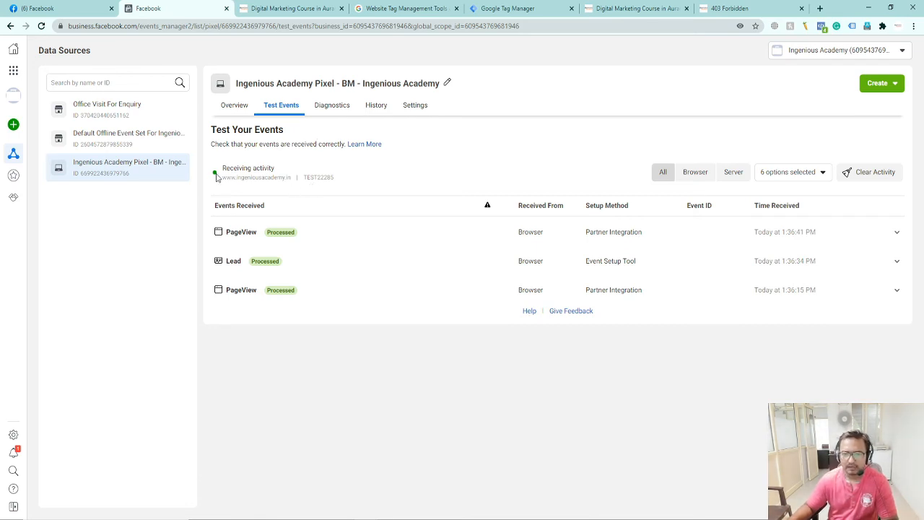
pyautogui.click(507, 10)
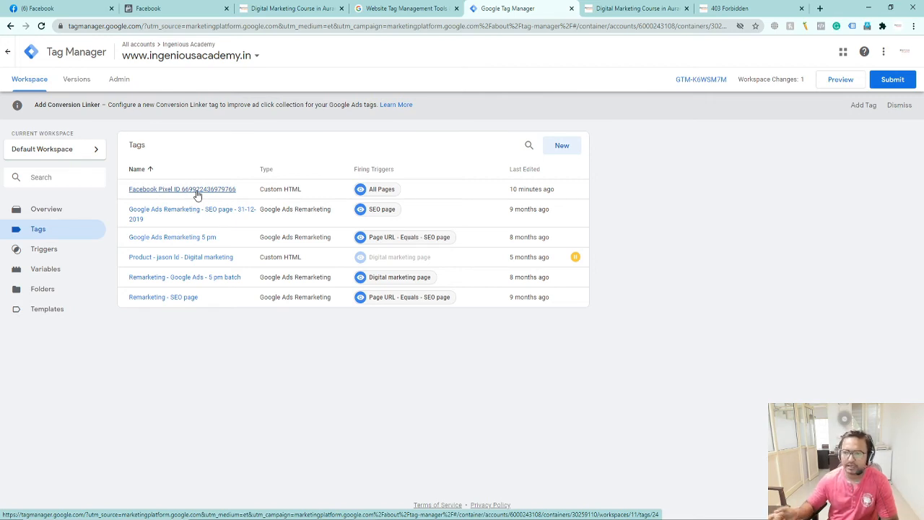
pyautogui.click(614, 11)
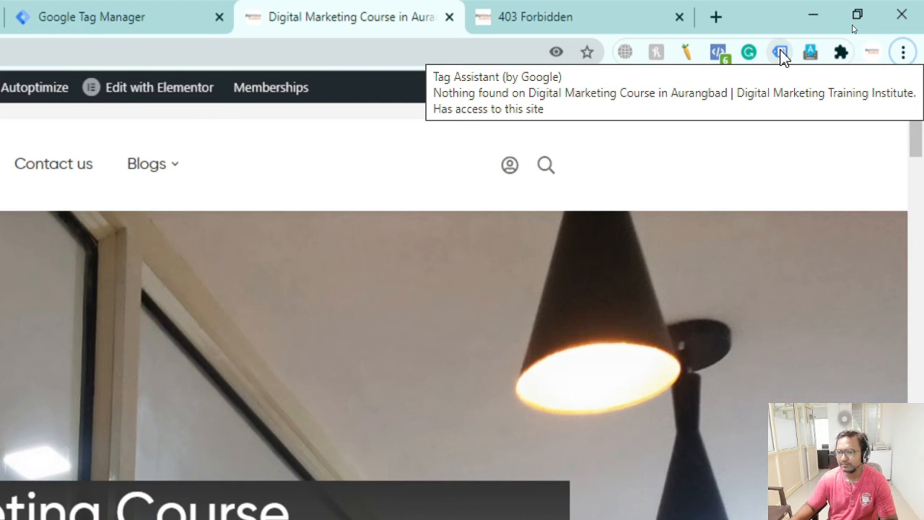
# - Search Google for "tag assistant extension" and open the Tag Assistant (by Google) page in the Chrome Web Store
pyautogui.click(780, 53)
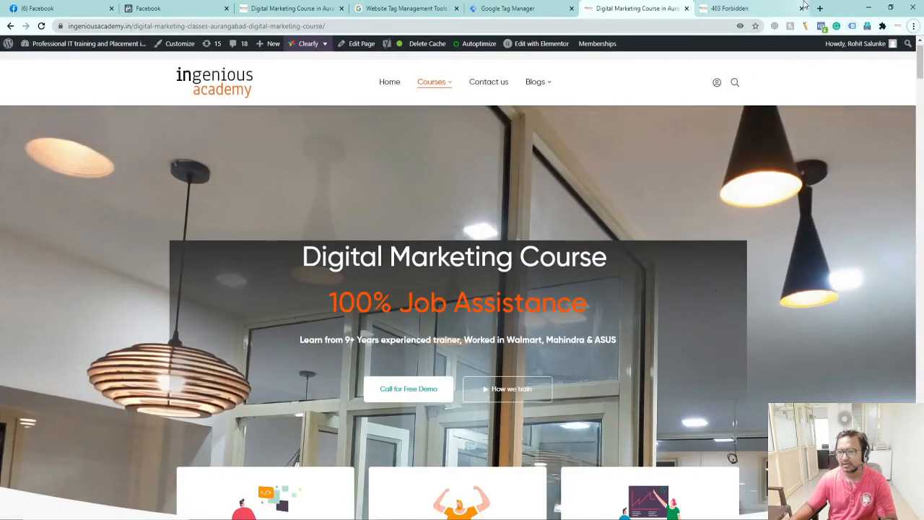
pyautogui.click(578, 18)
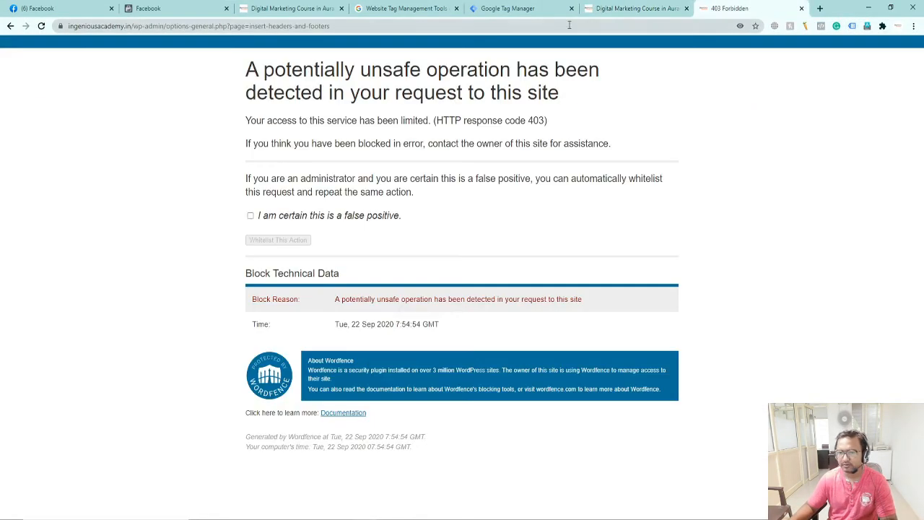
pyautogui.click(132, 57)
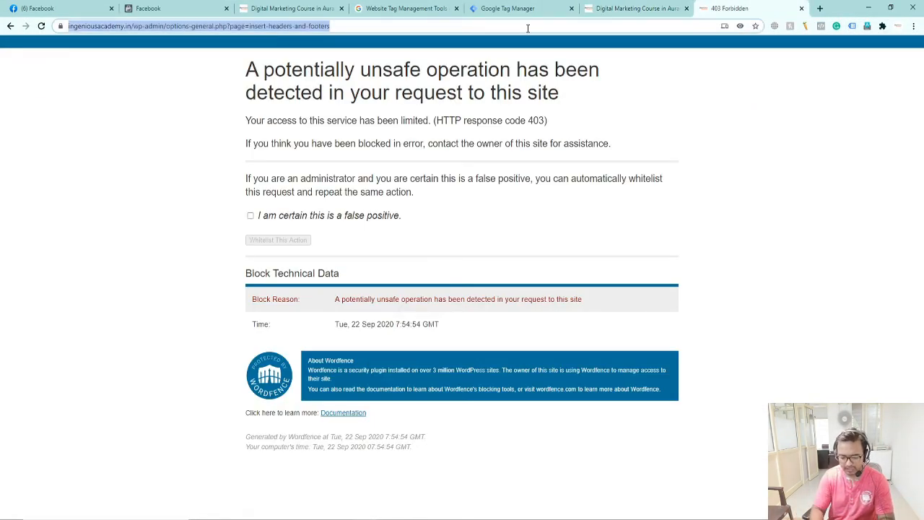
pyautogui.write('tag e')
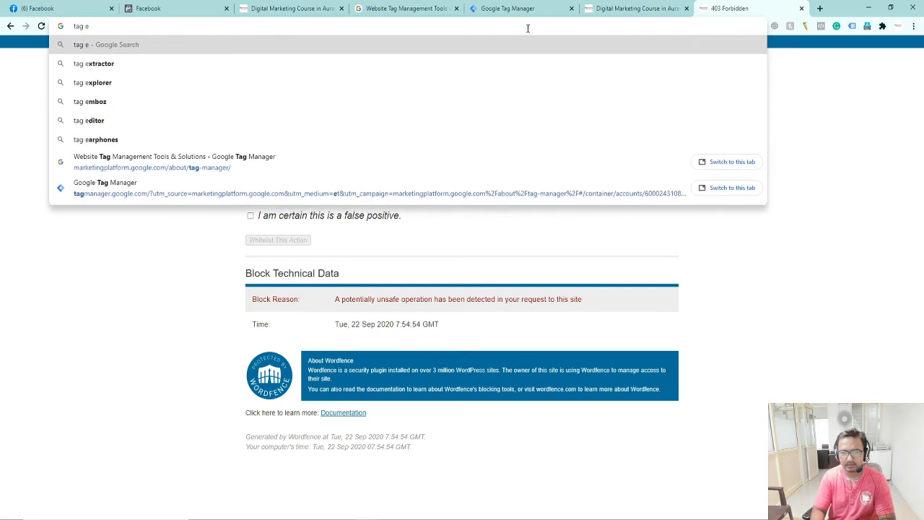
pyautogui.press('BackSpace')
pyautogui.write('assist')
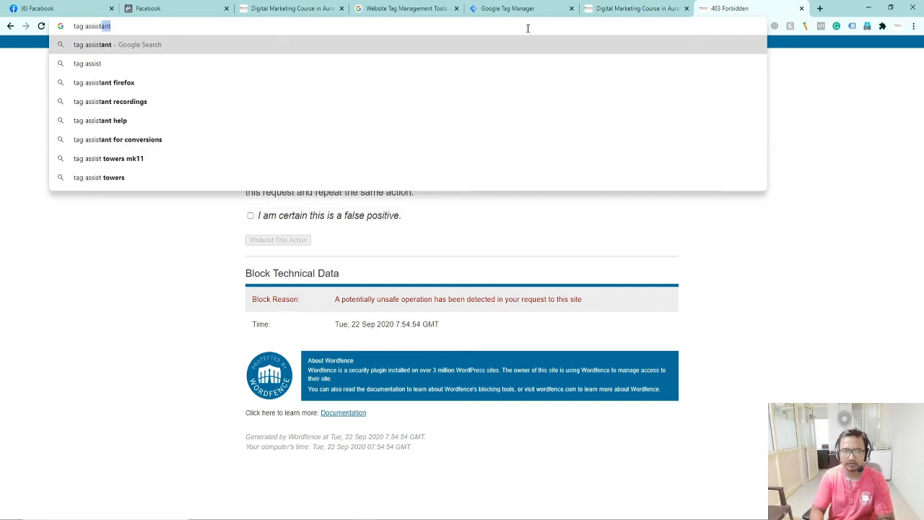
pyautogui.write('ant exte')
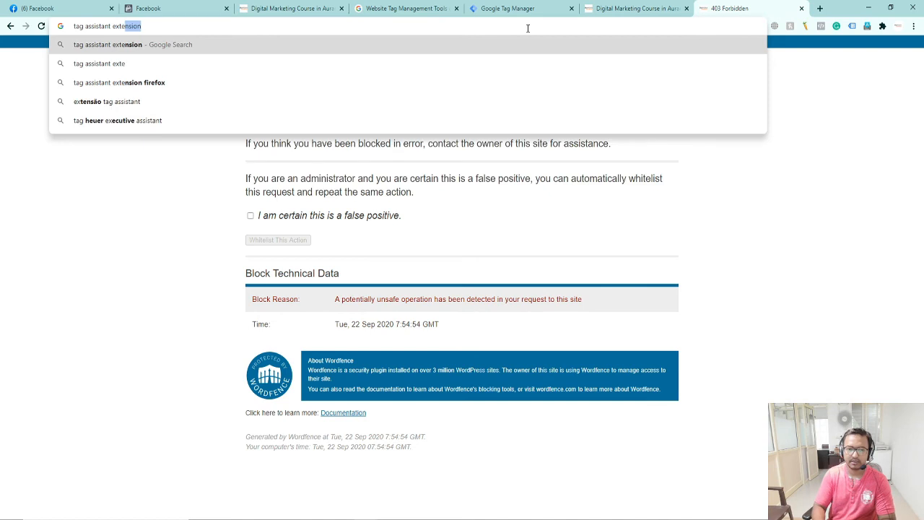
pyautogui.press('Return')
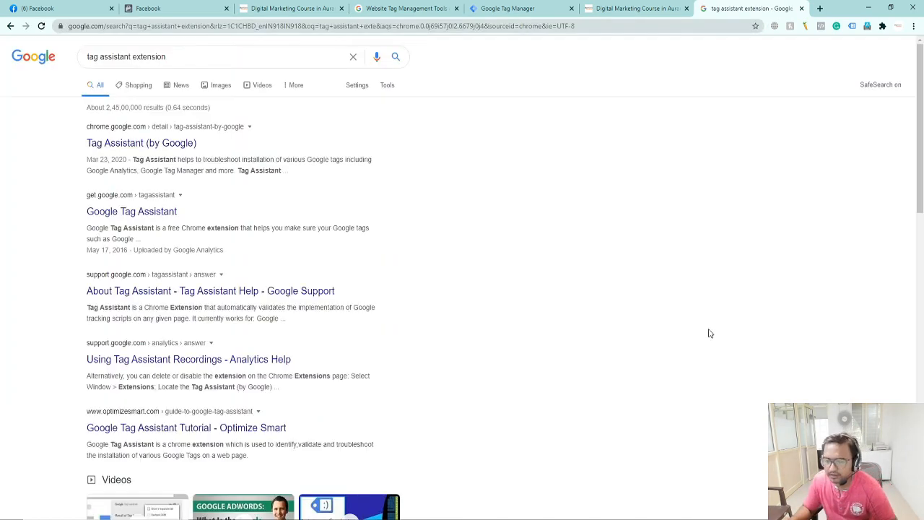
pyautogui.click(145, 148)
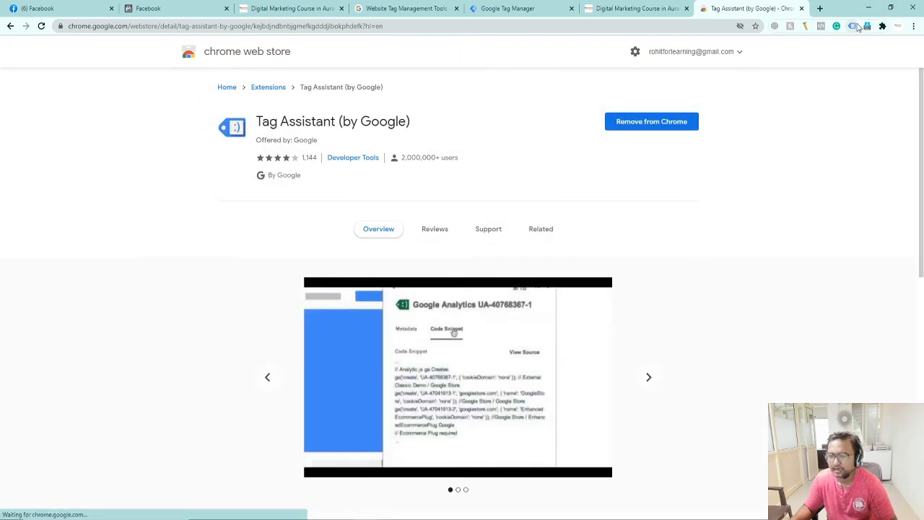
# - Enable Tag Assistant on the open Digital Marketing Course page, start a recording and reload the page
pyautogui.click(607, 8)
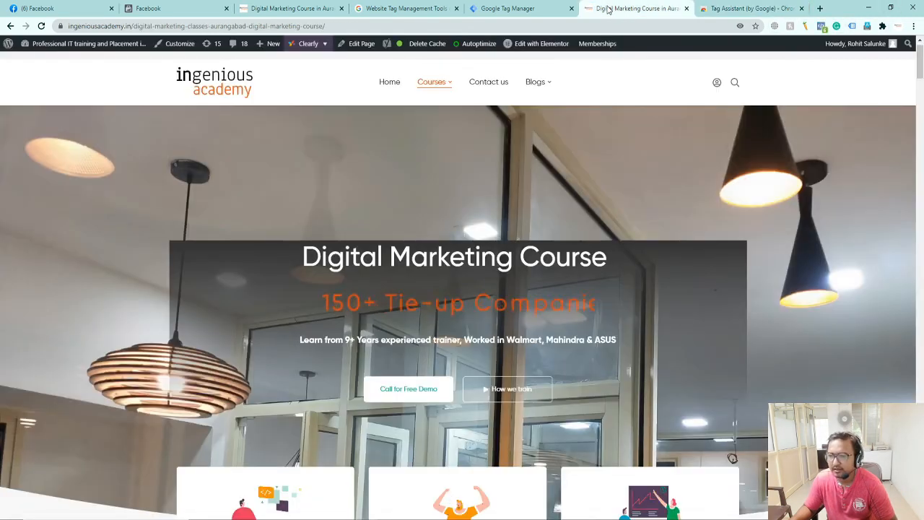
pyautogui.scroll(-7, 403, 268)
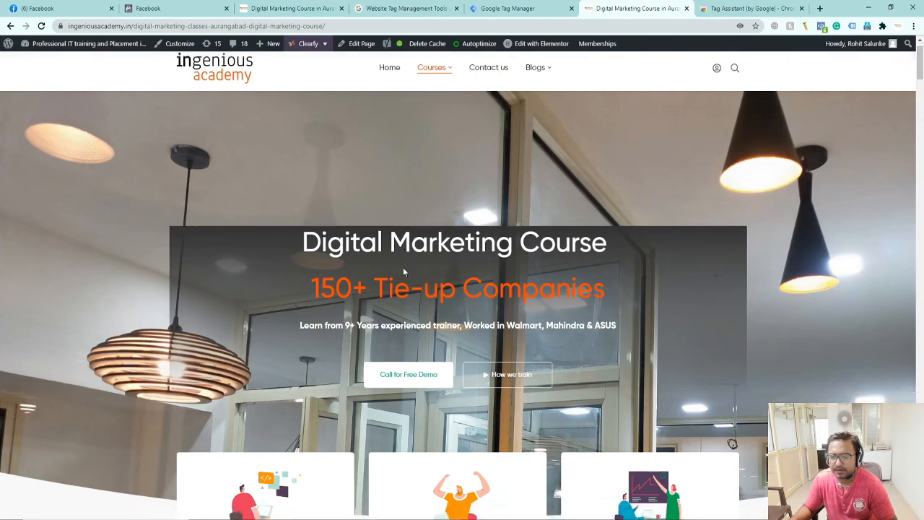
pyautogui.click(851, 27)
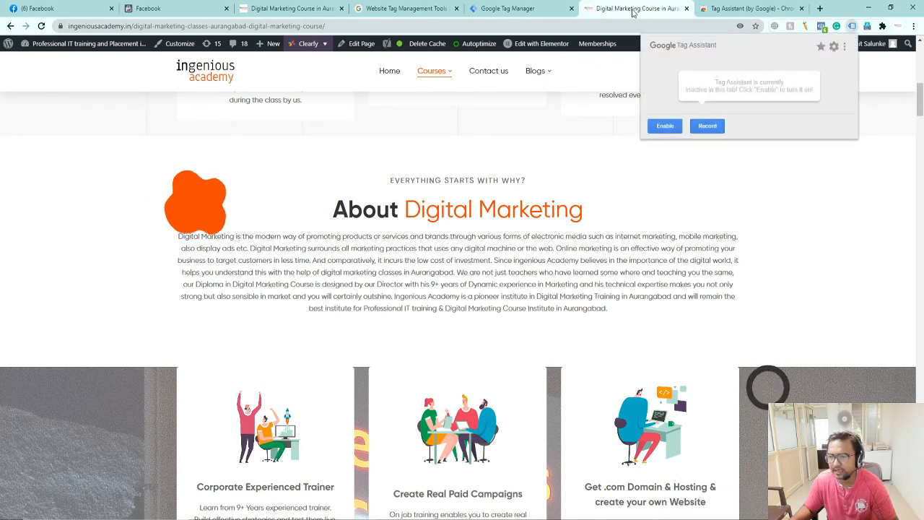
pyautogui.click(664, 125)
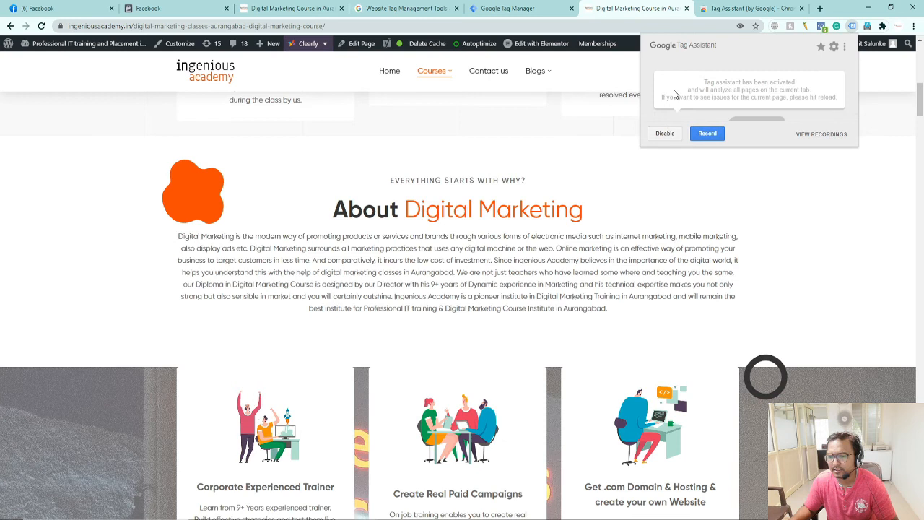
pyautogui.click(706, 132)
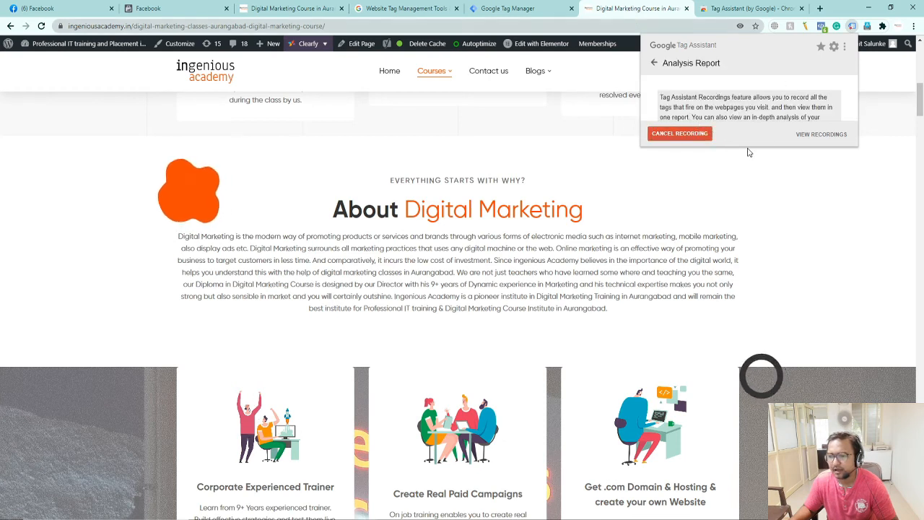
pyautogui.click(852, 27)
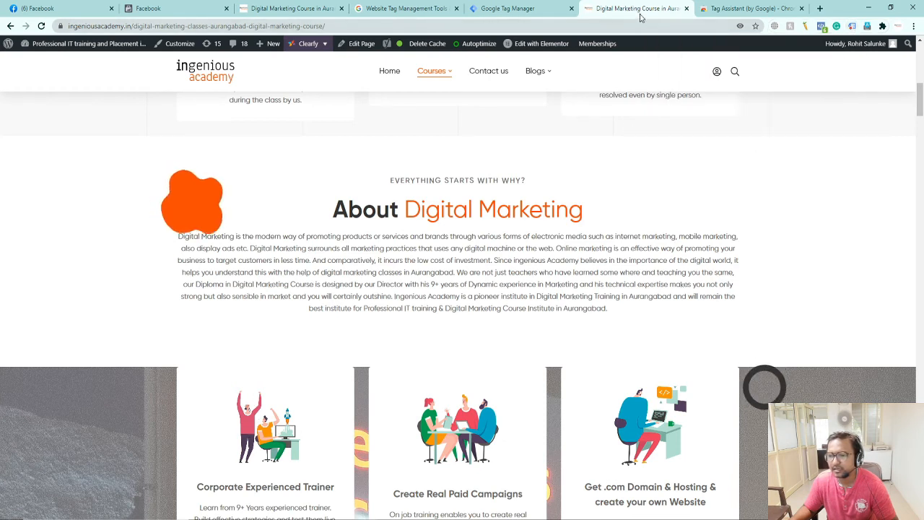
pyautogui.click(41, 27)
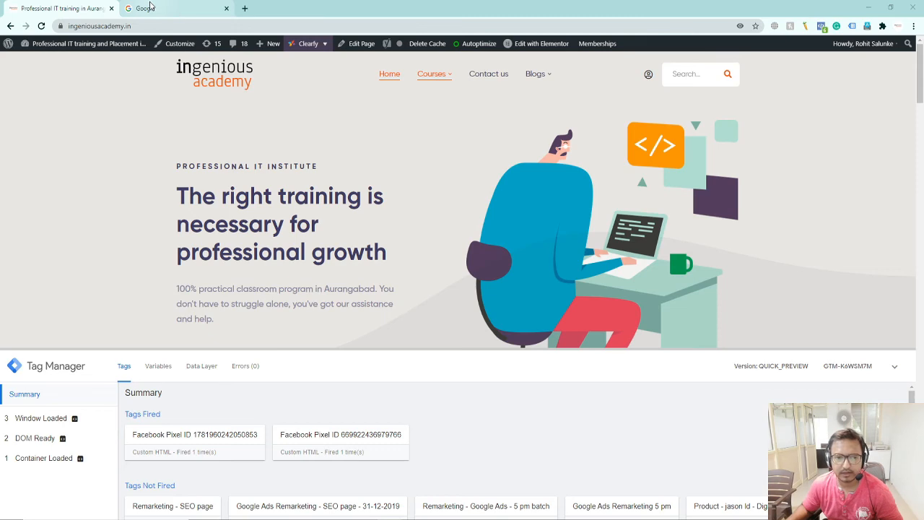
# - Open the ingeniousacademy.in home page in the tab showing Google
pyautogui.click(150, 7)
pyautogui.click(142, 22)
pyautogui.write('gst')
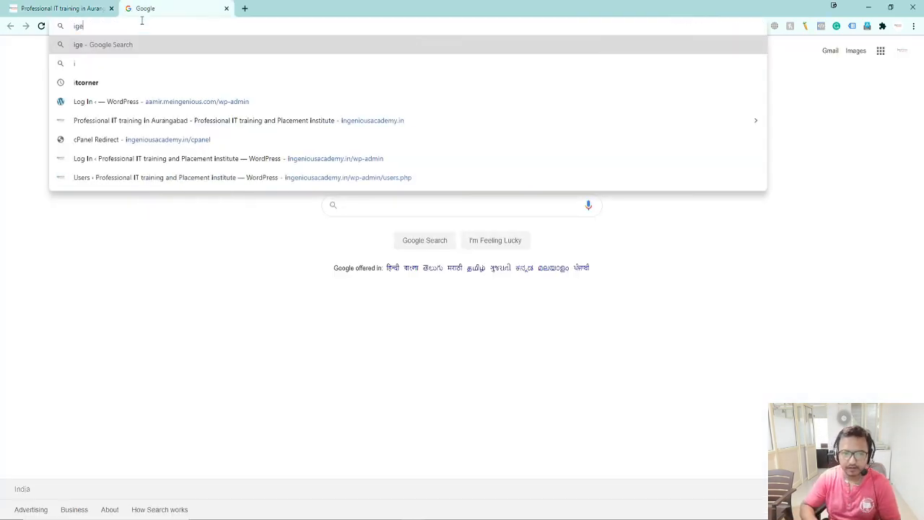
pyautogui.press('BackSpace')
pyautogui.press('BackSpace')
pyautogui.press('BackSpace')
pyautogui.write('ingenious')
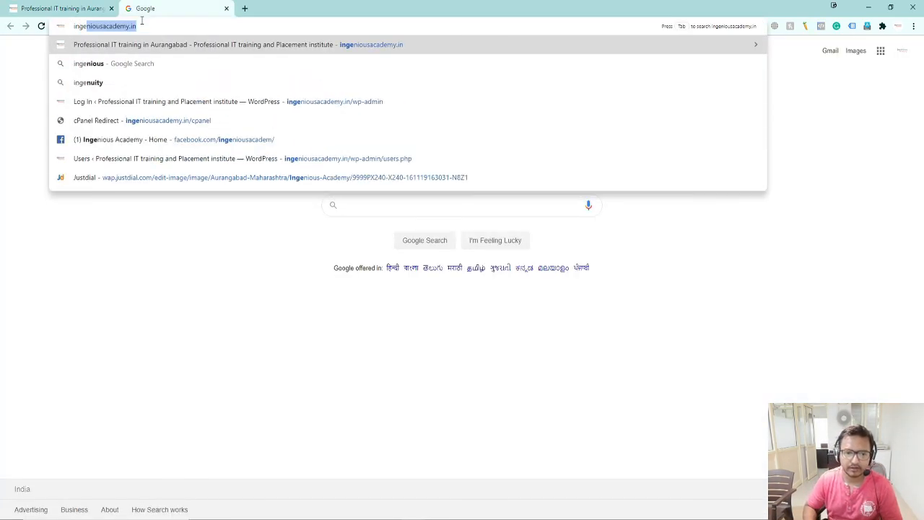
pyautogui.press('Return')
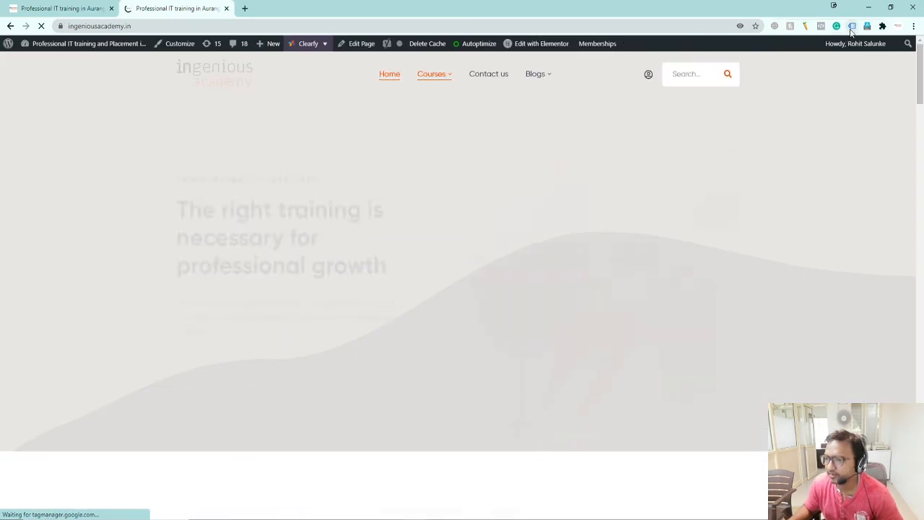
# - Enable Tag Assistant for the Ingenious Academy home page and start recording its tags
pyautogui.click(852, 26)
pyautogui.click(669, 127)
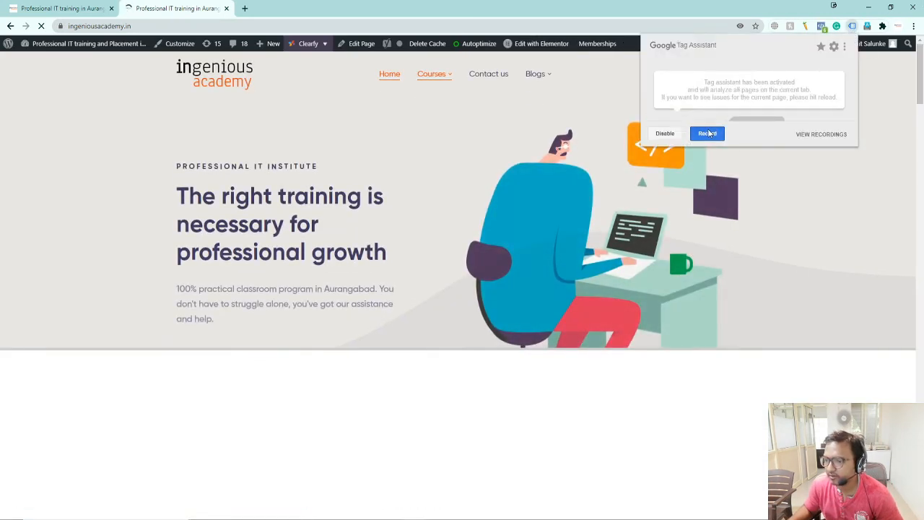
pyautogui.click(706, 130)
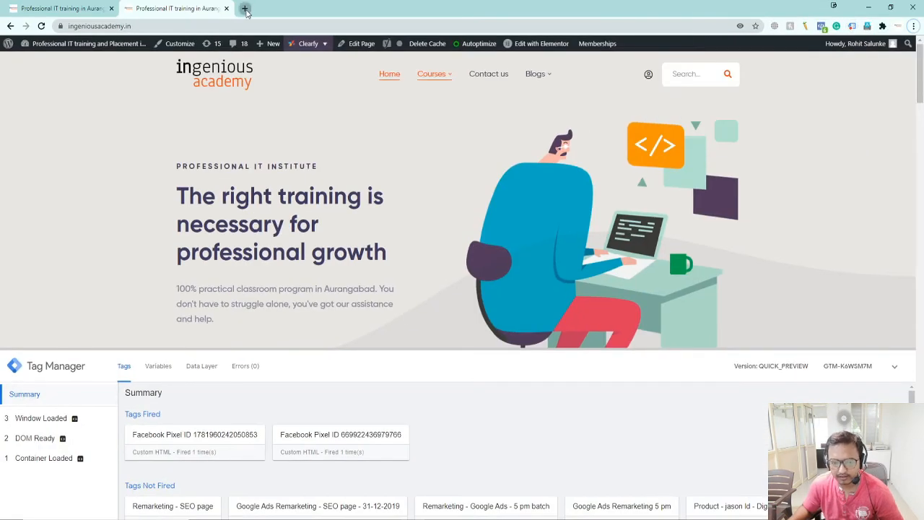
# - Open marketingplatform.google.com/about/tag-manager/ in a new tab and sign in to Tag Manager from there
pyautogui.click(245, 8)
pyautogui.write('google.com/about/tag-manager/')
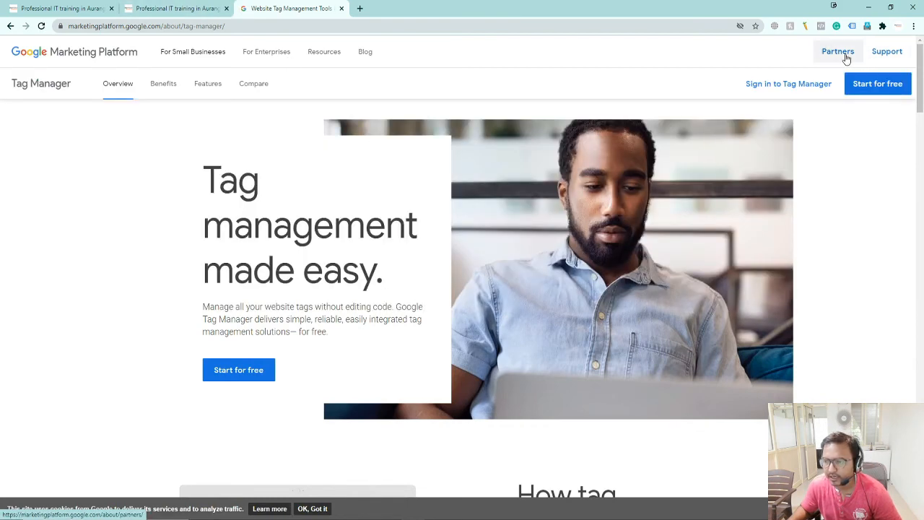
pyautogui.click(808, 91)
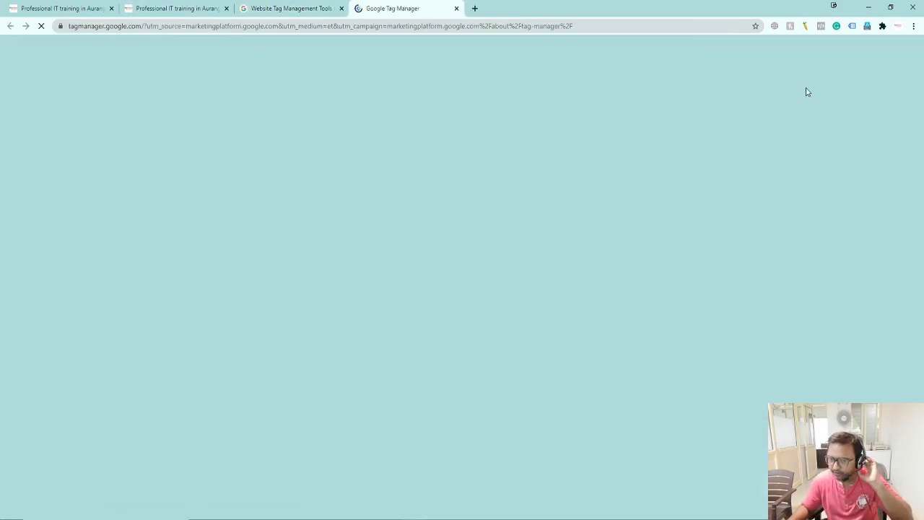
# - Check the fired tags in the home page's Tag Manager preview, then reload the page and view Tag Assistant's tag analysis
pyautogui.click(173, 8)
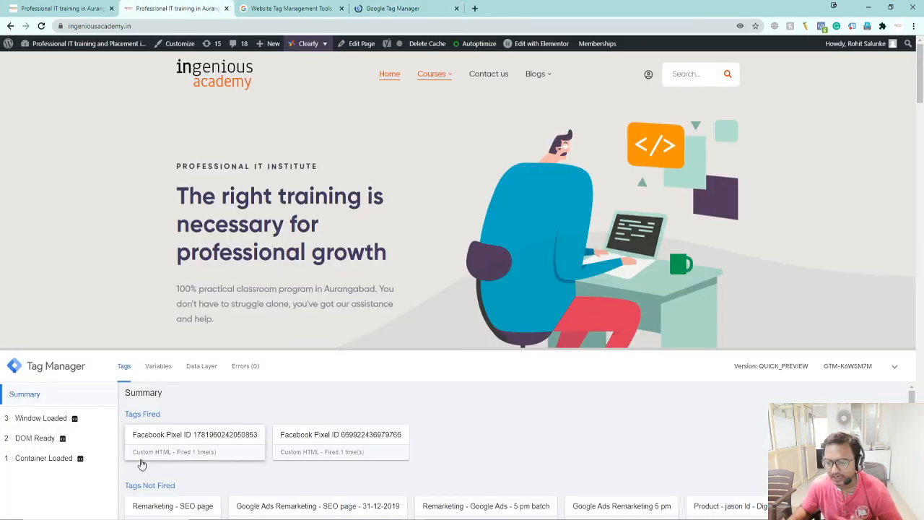
pyautogui.click(416, 7)
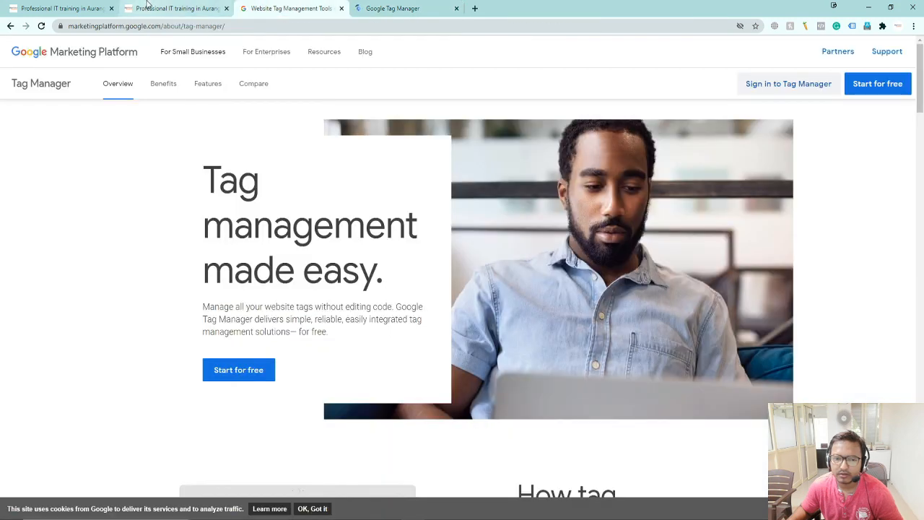
pyautogui.click(177, 8)
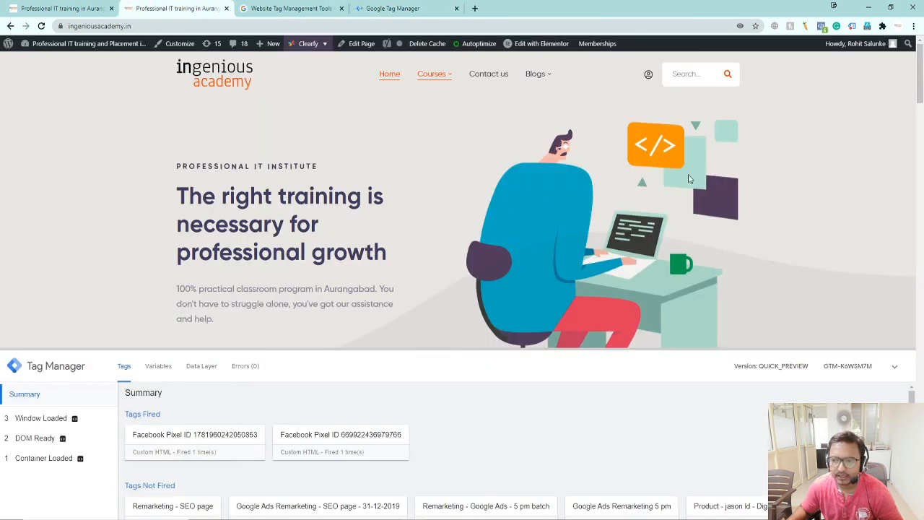
pyautogui.click(853, 26)
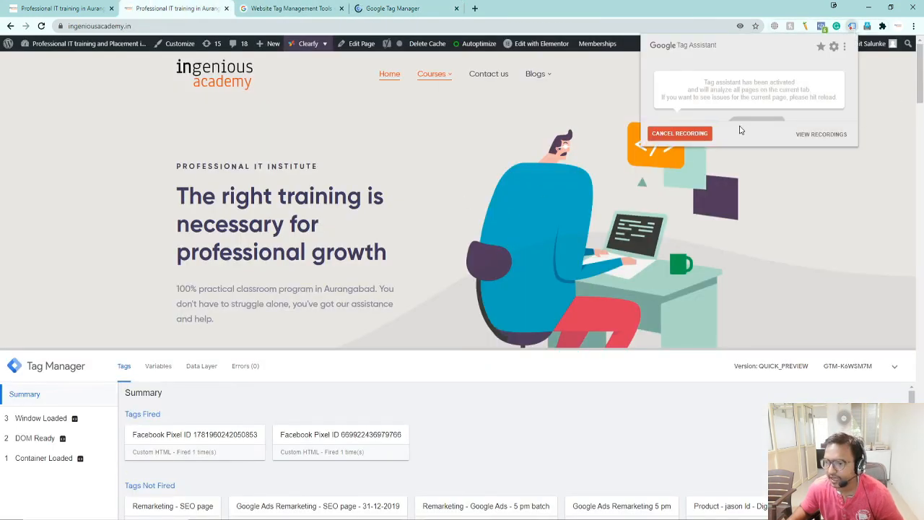
pyautogui.click(779, 204)
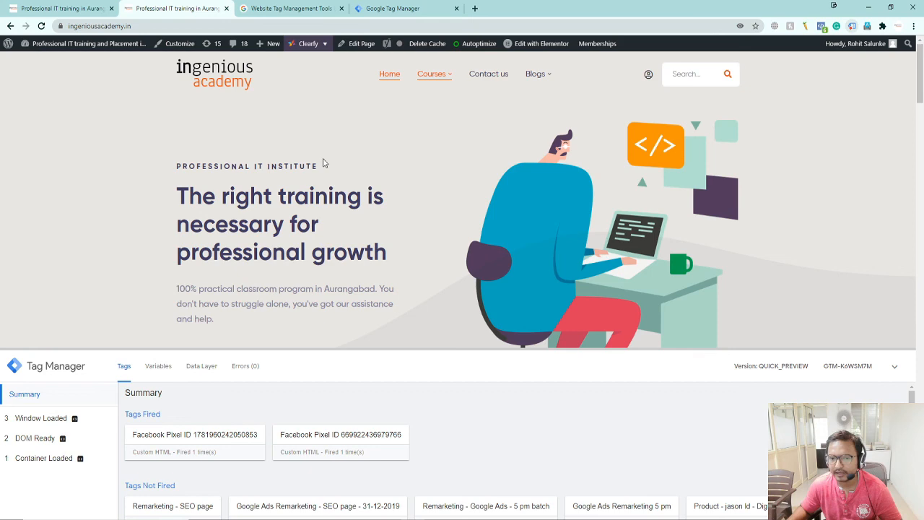
pyautogui.click(41, 26)
pyautogui.click(864, 27)
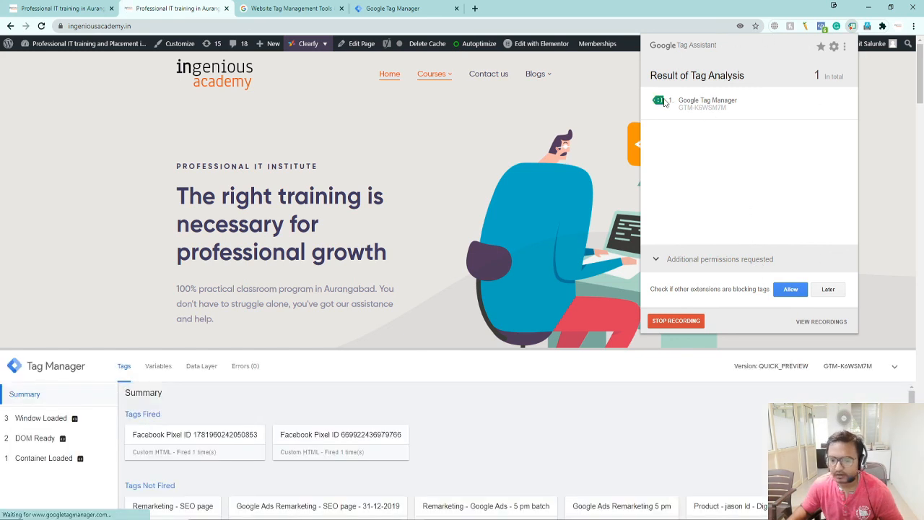
# - Collapse the Tag Manager preview pane and check the home page's pixels with Facebook Pixel Helper
pyautogui.click(896, 368)
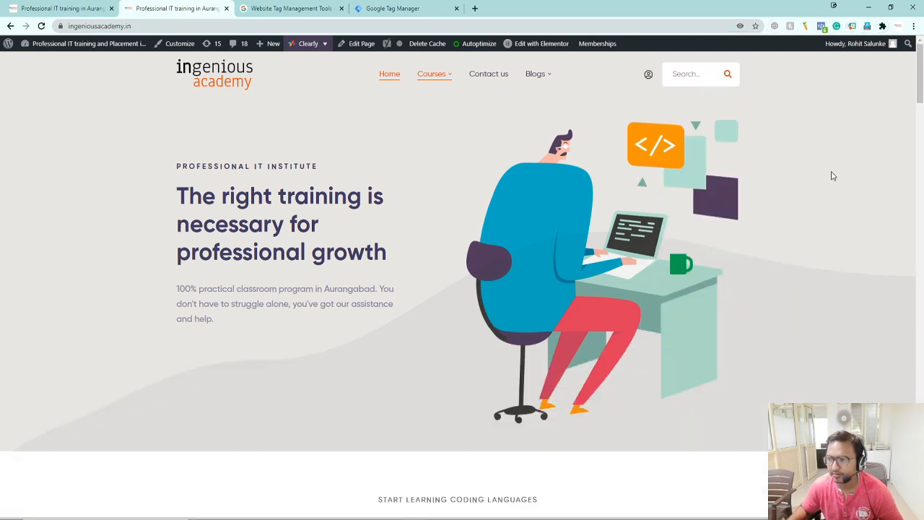
pyautogui.click(821, 27)
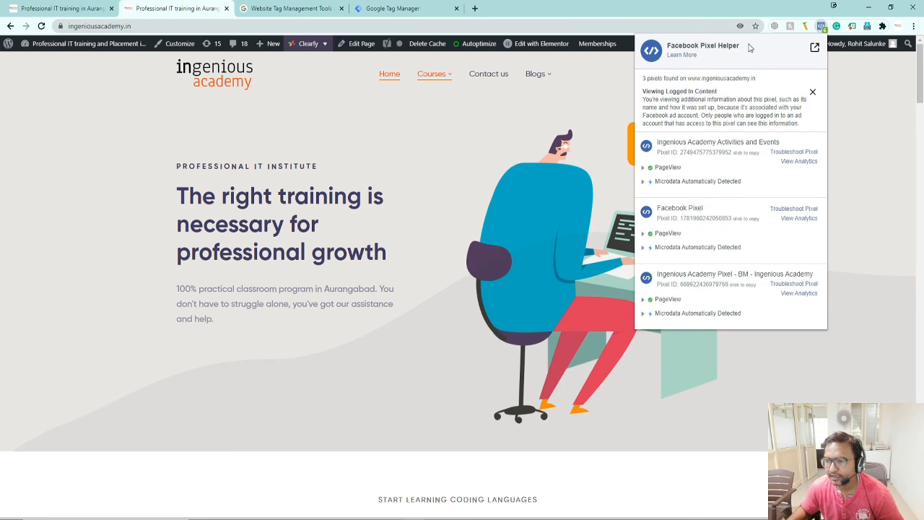
pyautogui.click(483, 13)
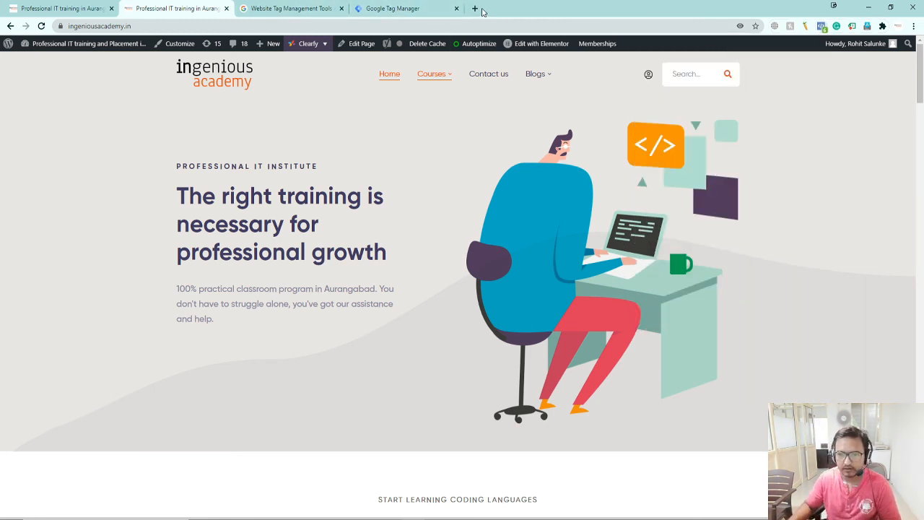
# - Search Google for "facebook pixel helper" in a new tab
pyautogui.click(475, 9)
pyautogui.write('FACEBOOK')
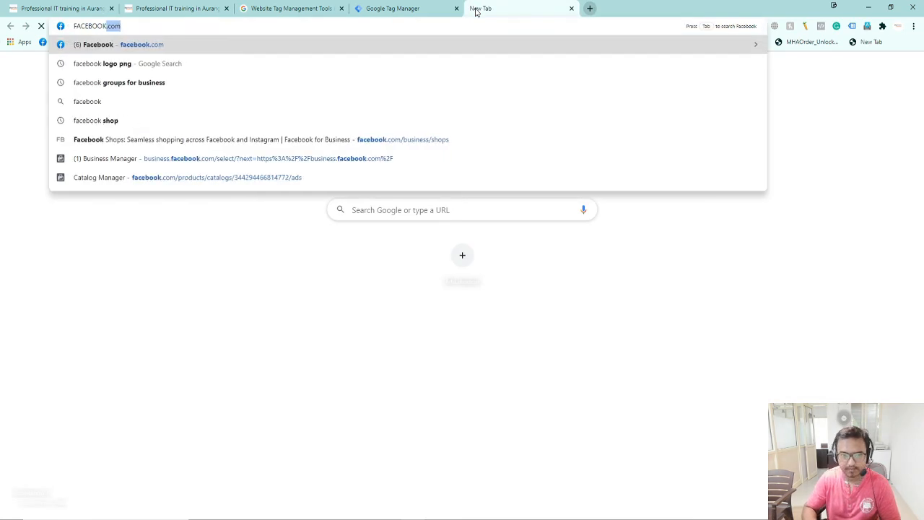
pyautogui.write(' PIXE')
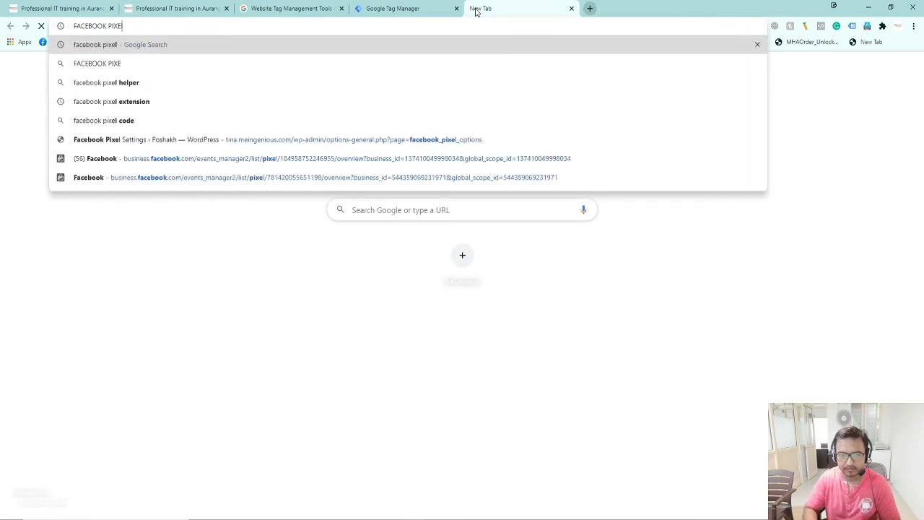
pyautogui.write('L HELPER')
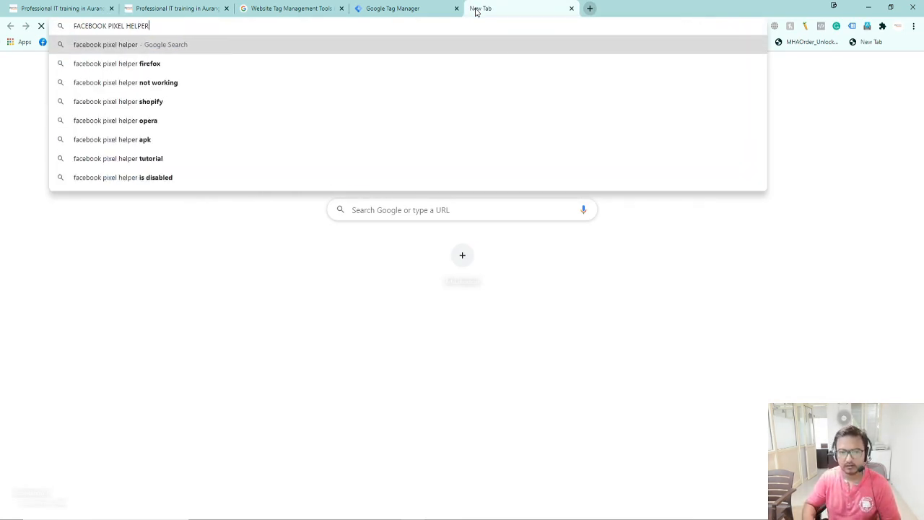
pyautogui.press('Return')
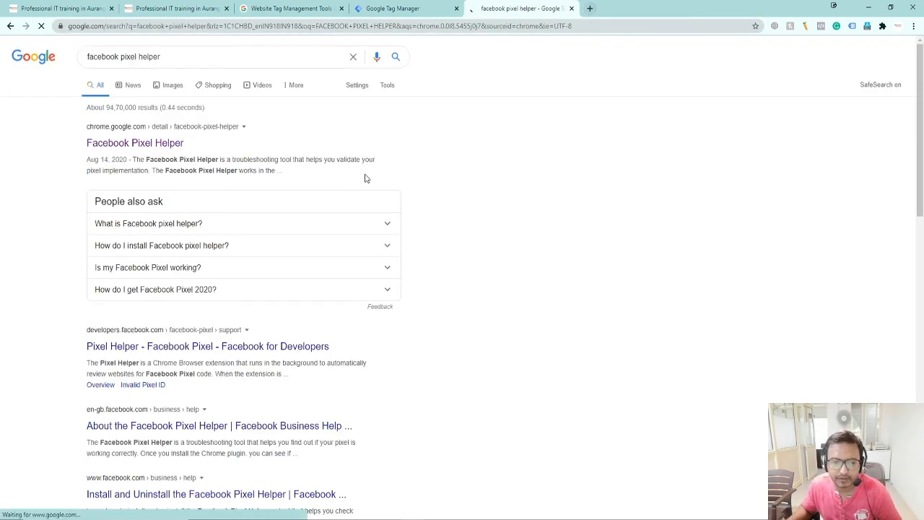
# - Open the Facebook Pixel Helper page in the Chrome Web Store from the search results and check that page with the installed extension
pyautogui.click(130, 143)
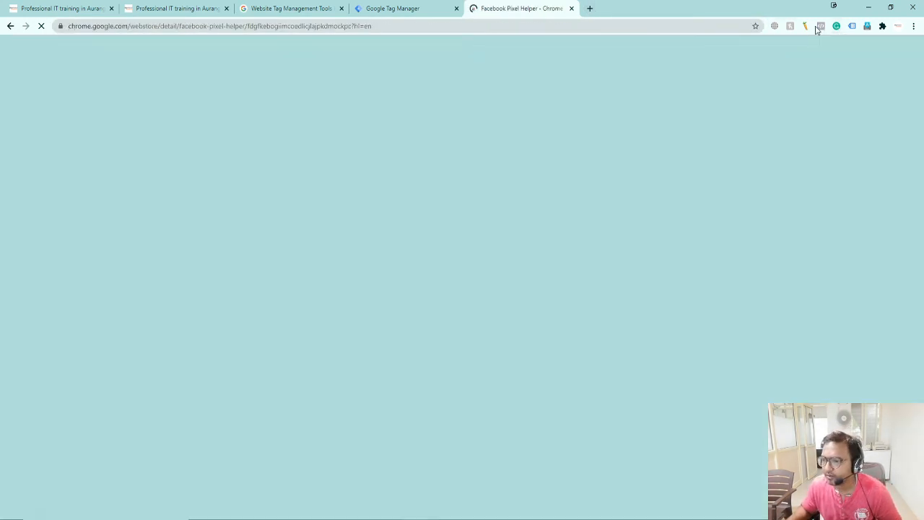
pyautogui.click(820, 27)
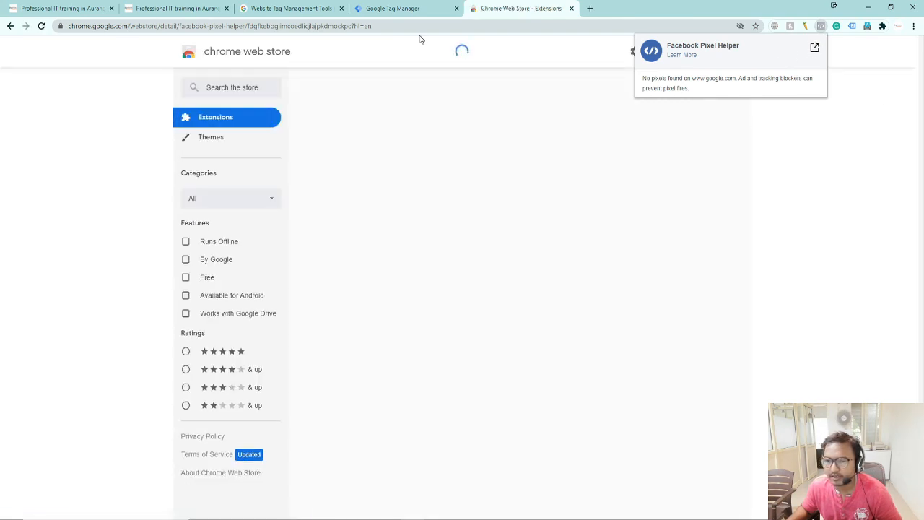
# - Inspect the PageView event info of the Ingenious Academy Pixel - BM on the ingeniousacademy.in home page with Facebook Pixel Helper, then close it
pyautogui.click(177, 9)
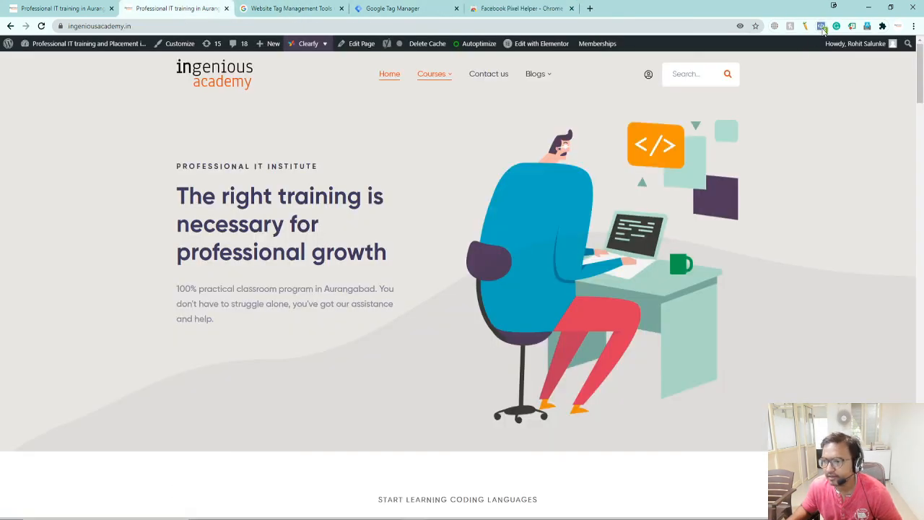
pyautogui.click(820, 27)
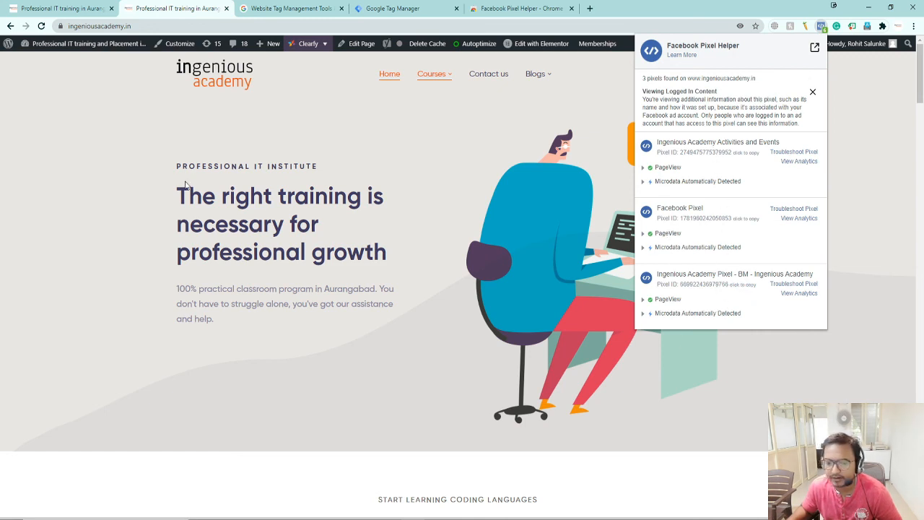
pyautogui.click(642, 302)
pyautogui.scroll(-2, 695, 301)
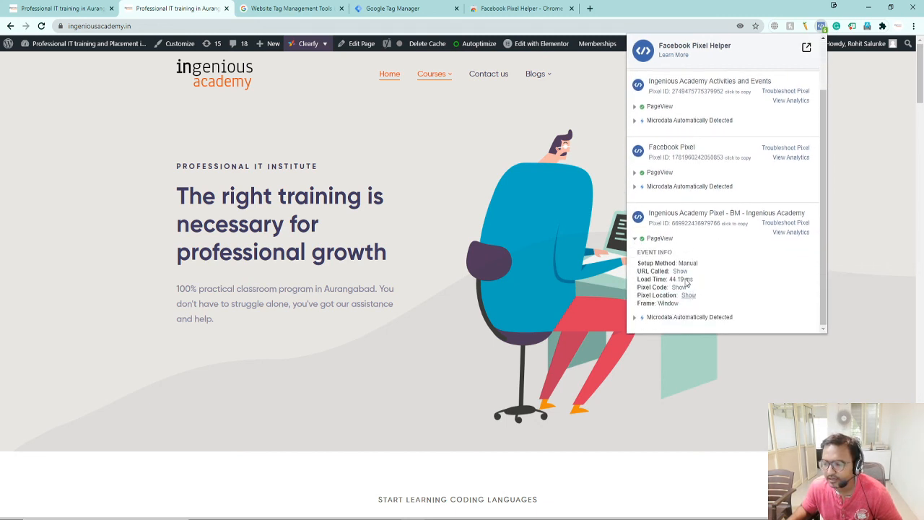
pyautogui.click(823, 27)
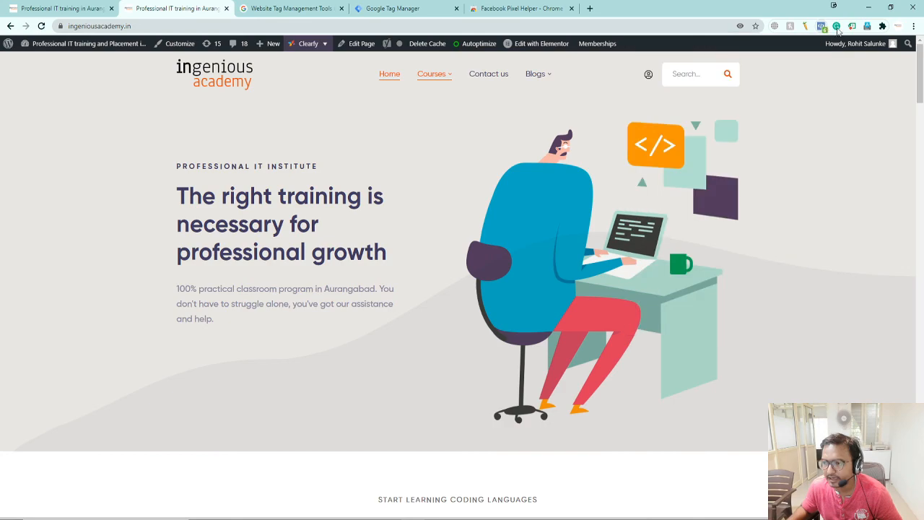
pyautogui.click(851, 26)
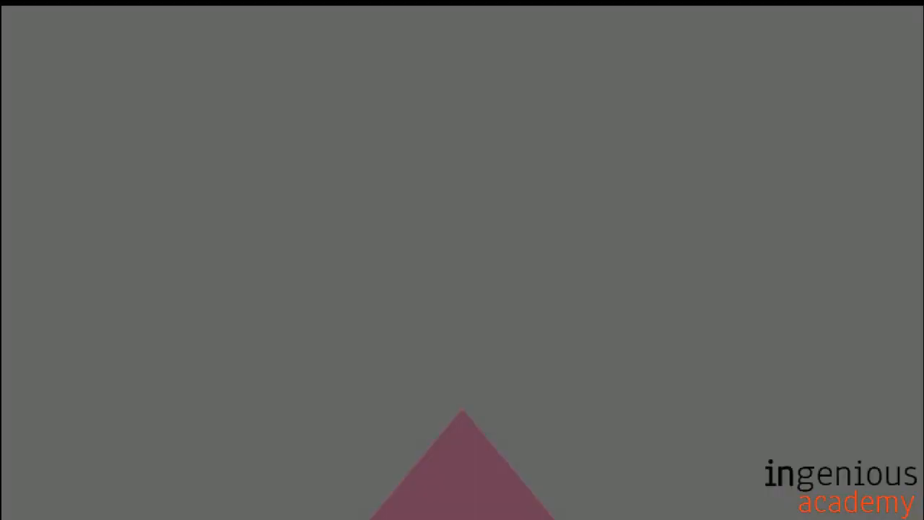